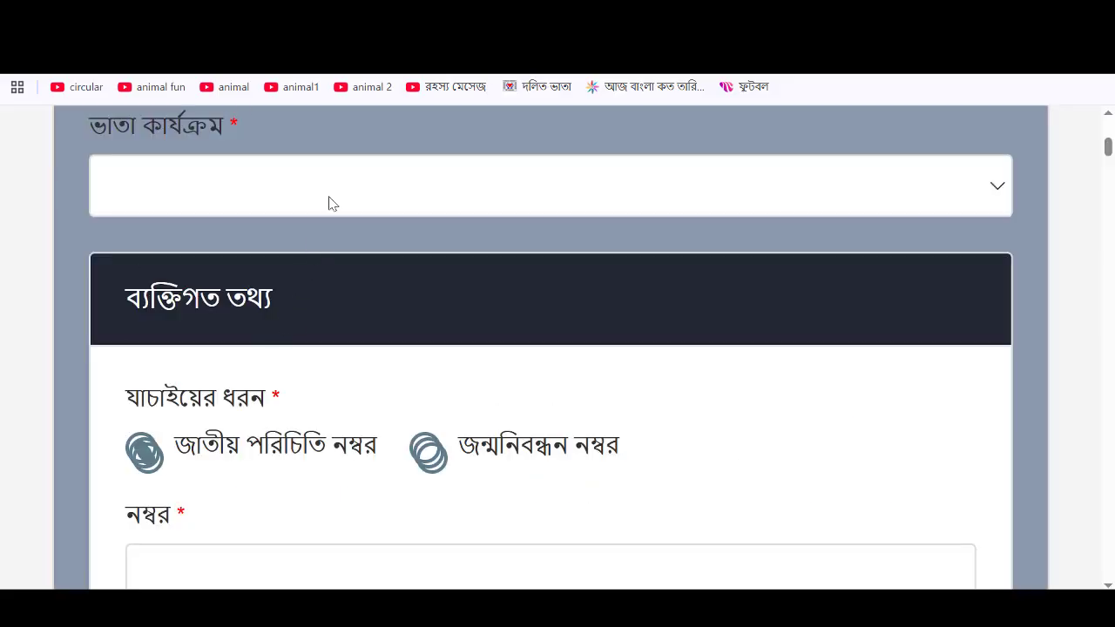
# - Leave the allowance programme list unselected and switch to the Bangla date page
pyautogui.click(390, 192)
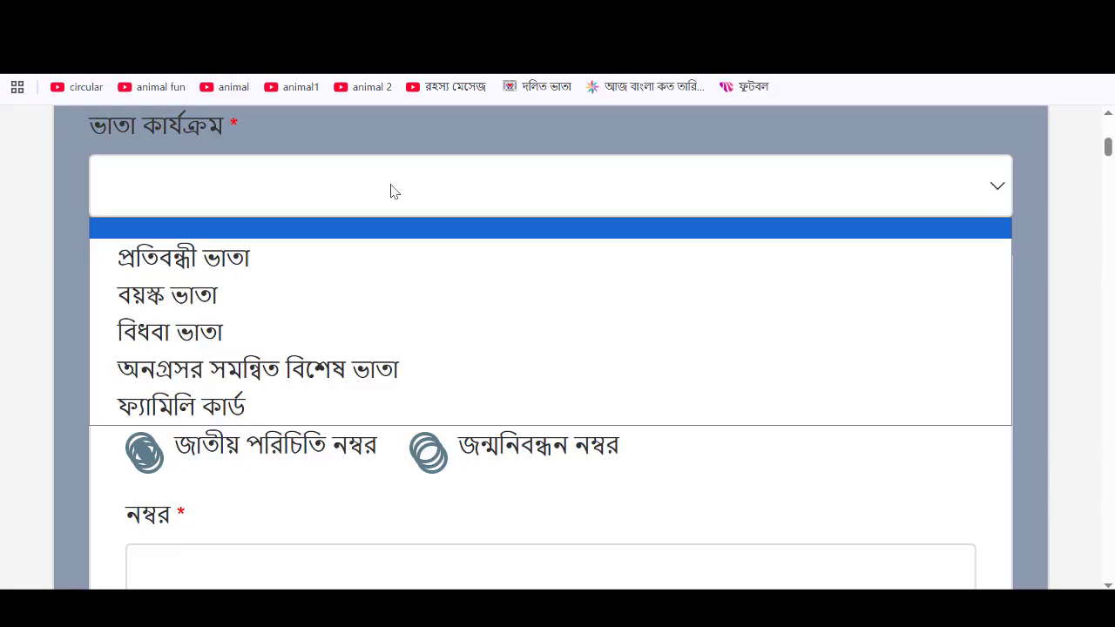
pyautogui.click(390, 191)
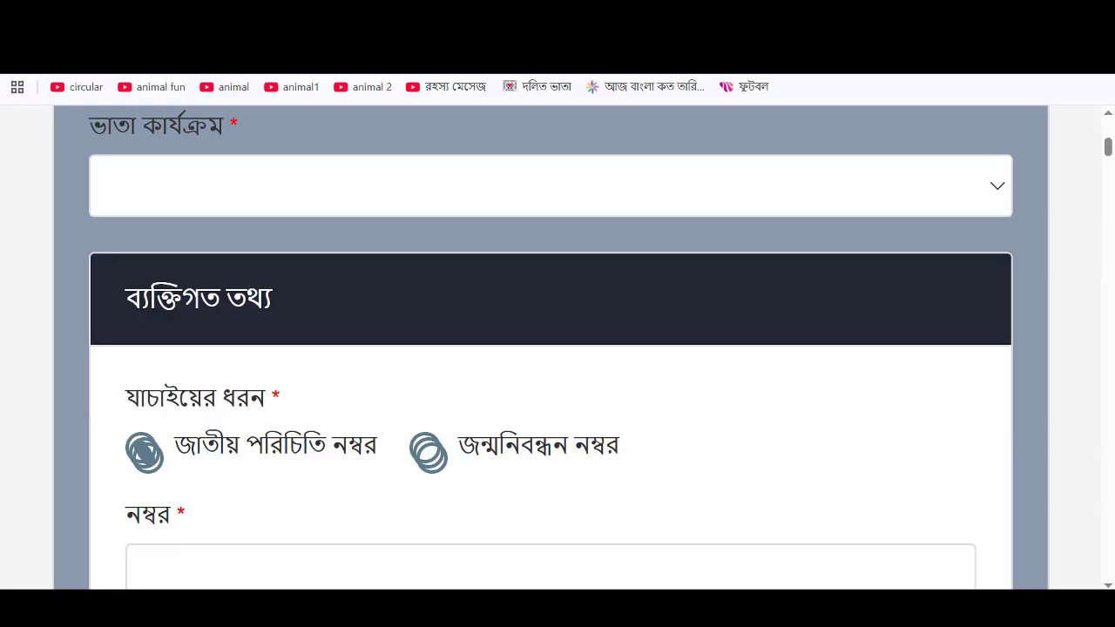
pyautogui.hotkey('ctrl', 'Tab')
pyautogui.scroll(-2, 455, 413)
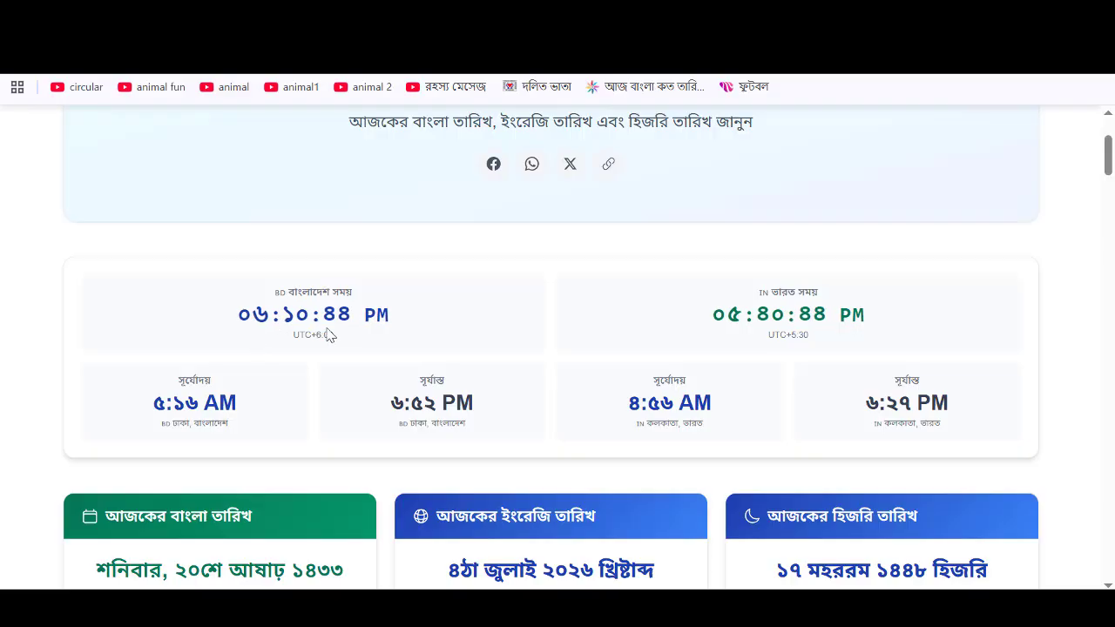
# - Check today's date, Saturday 4 July 2026, then return to the allowance application form
pyautogui.scroll(-1, 361, 337)
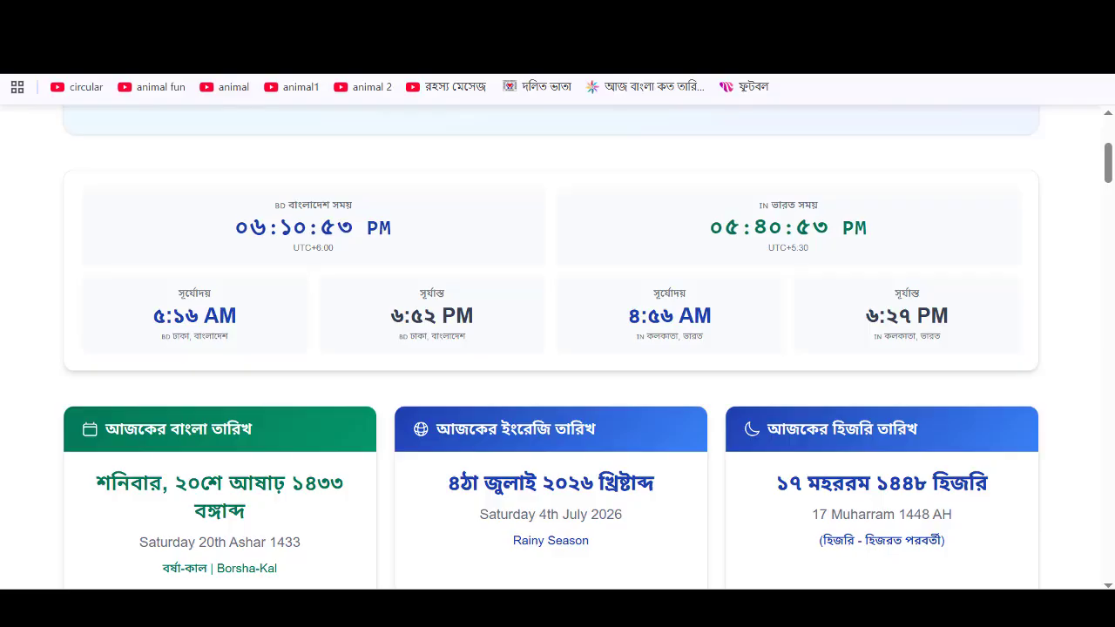
pyautogui.click(301, 18)
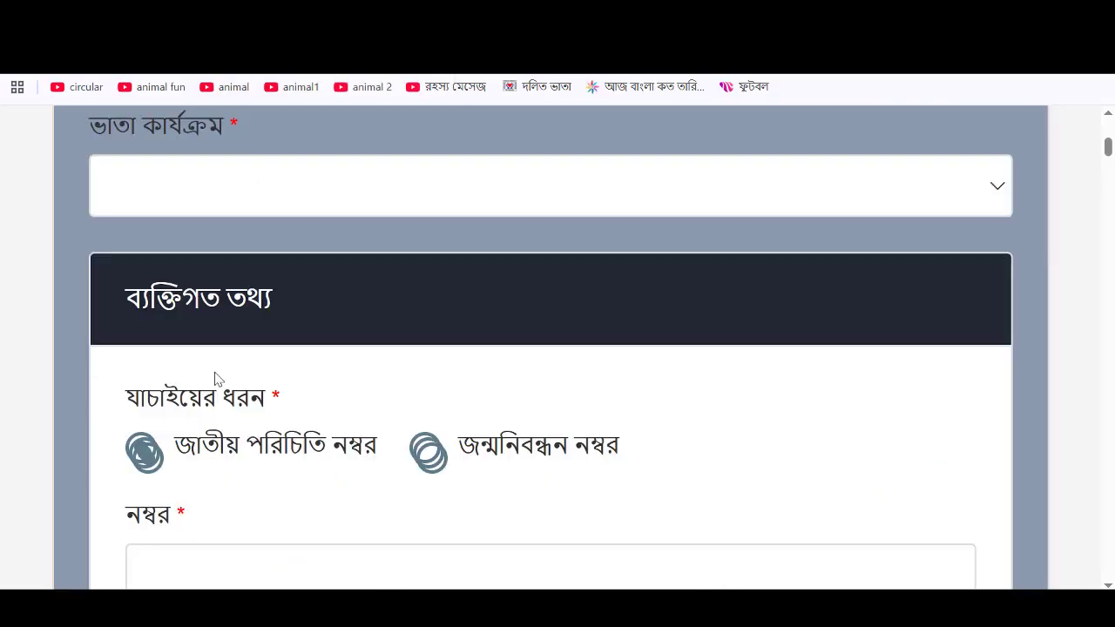
# - View the allowance programme options, including old-age allowance, then scroll to the ID number field
pyautogui.click(511, 187)
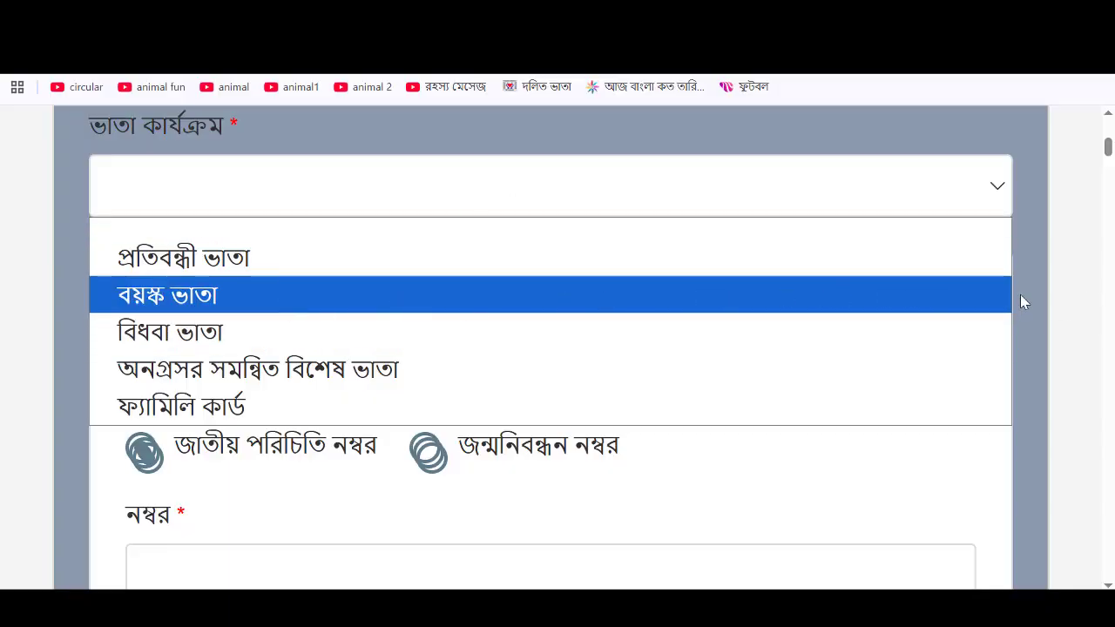
pyautogui.scroll(-2, 1032, 294)
pyautogui.scroll(-1, 576, 296)
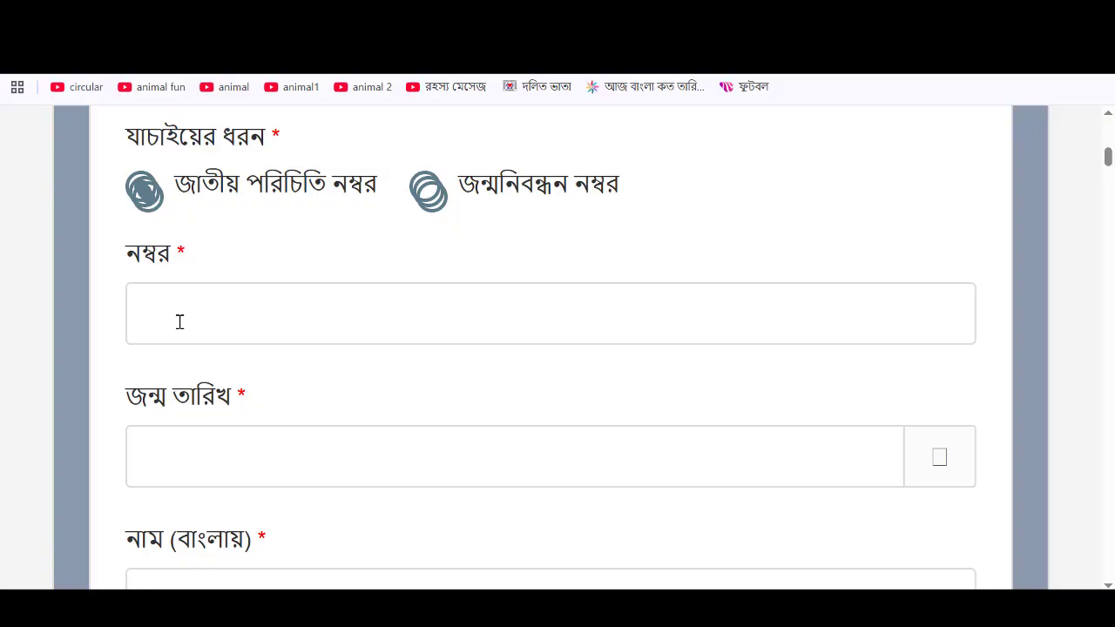
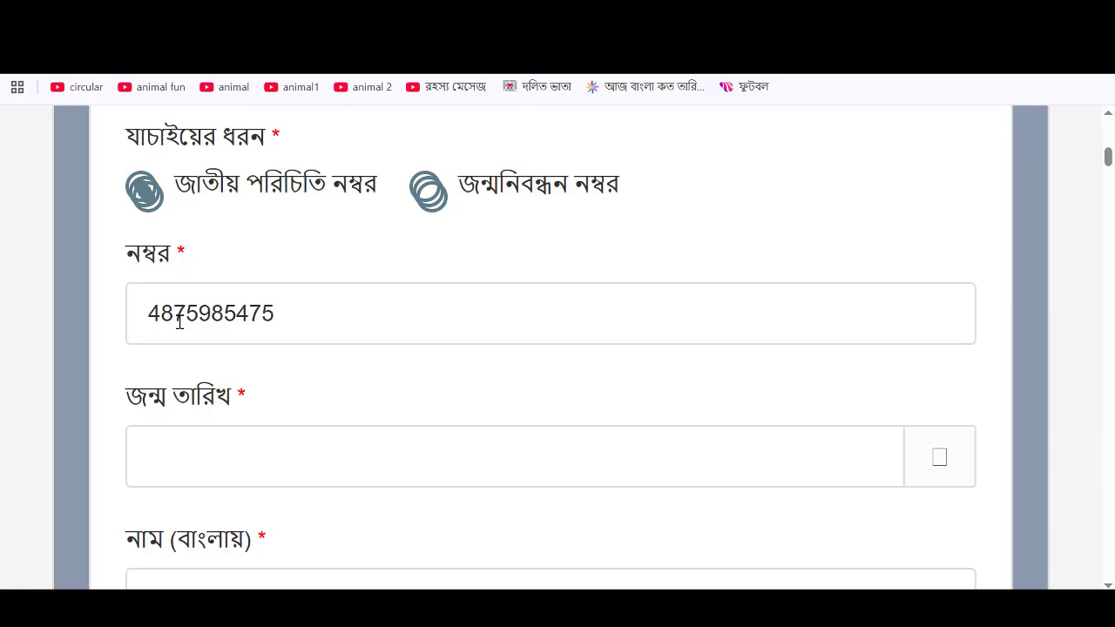
# - Enter the applicant's national ID number in the number field
pyautogui.scroll(-2, 304, 291)
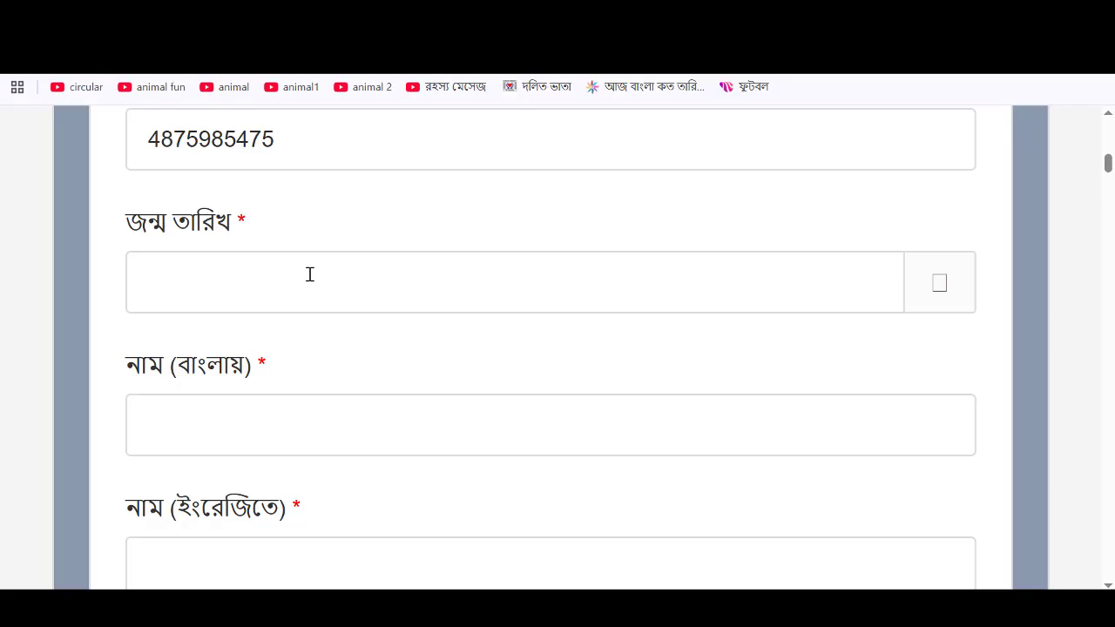
pyautogui.scroll(-1, 310, 275)
pyautogui.click(313, 197)
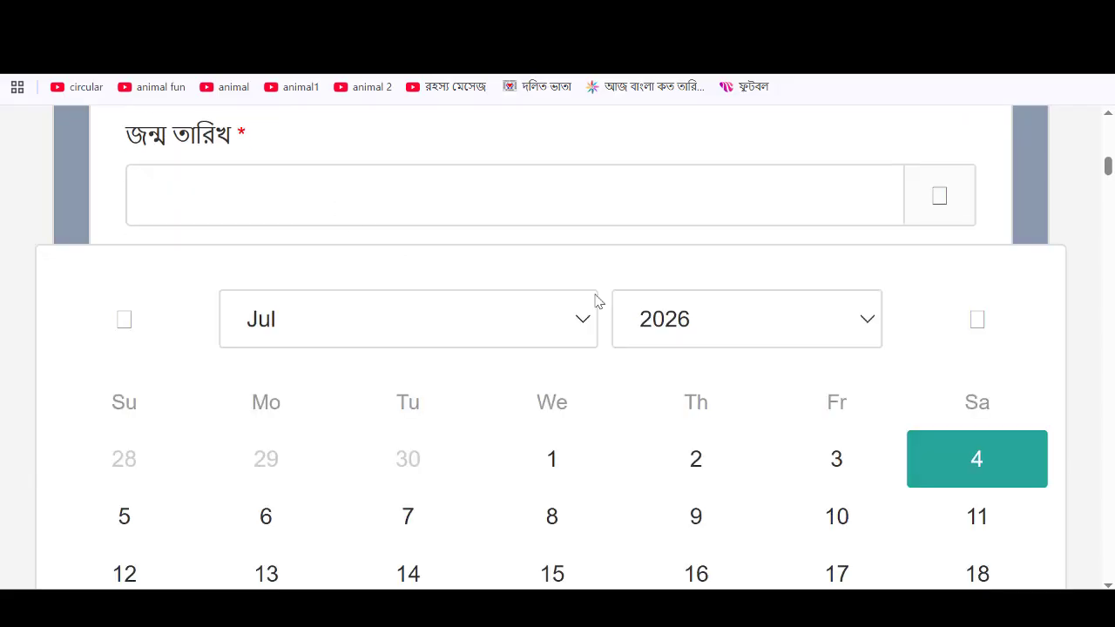
pyautogui.click(743, 332)
pyautogui.scroll(15, 757, 145)
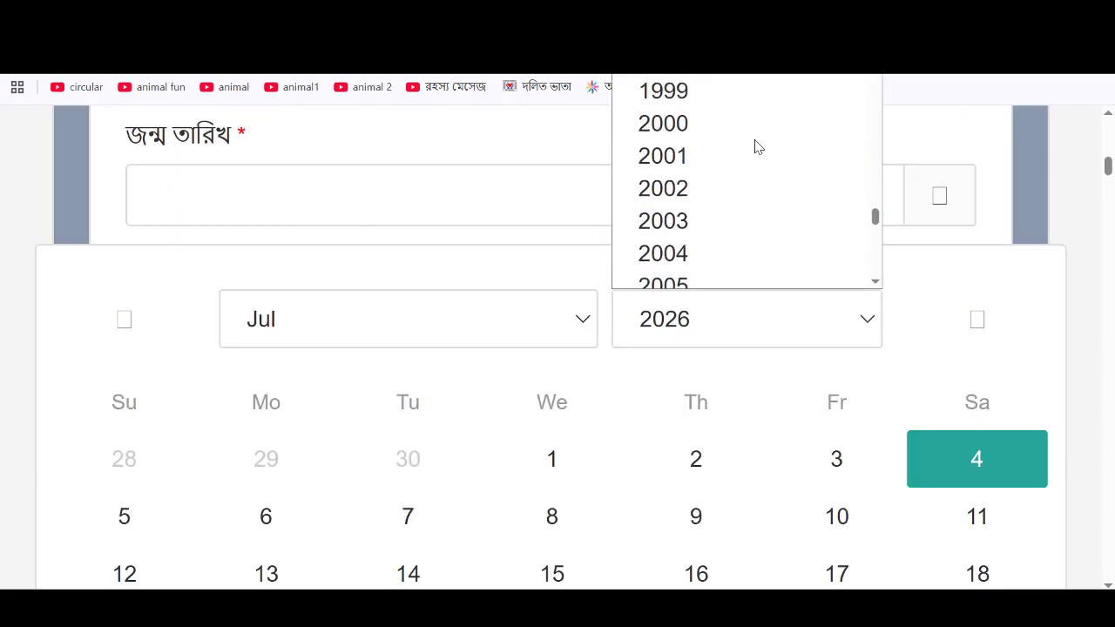
pyautogui.scroll(10, 757, 146)
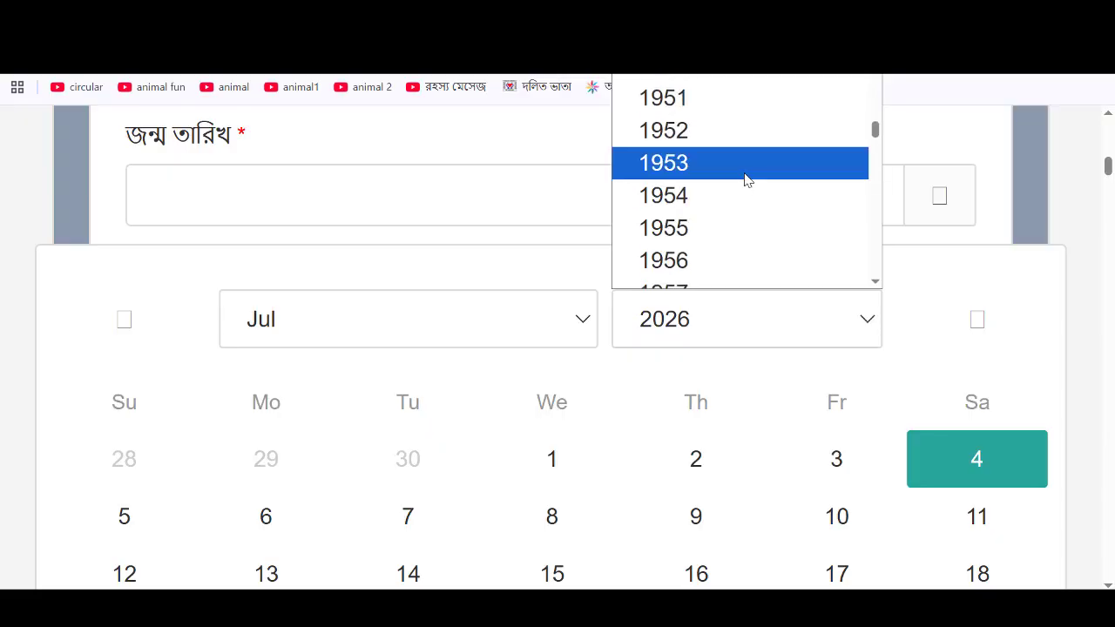
pyautogui.scroll(-2, 744, 180)
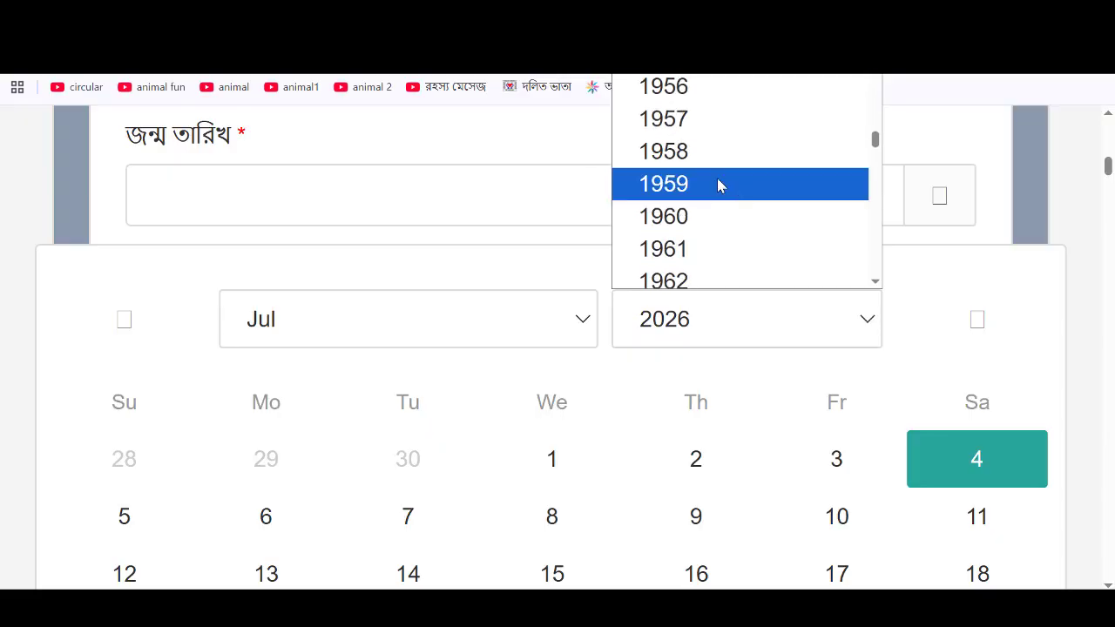
pyautogui.click(719, 184)
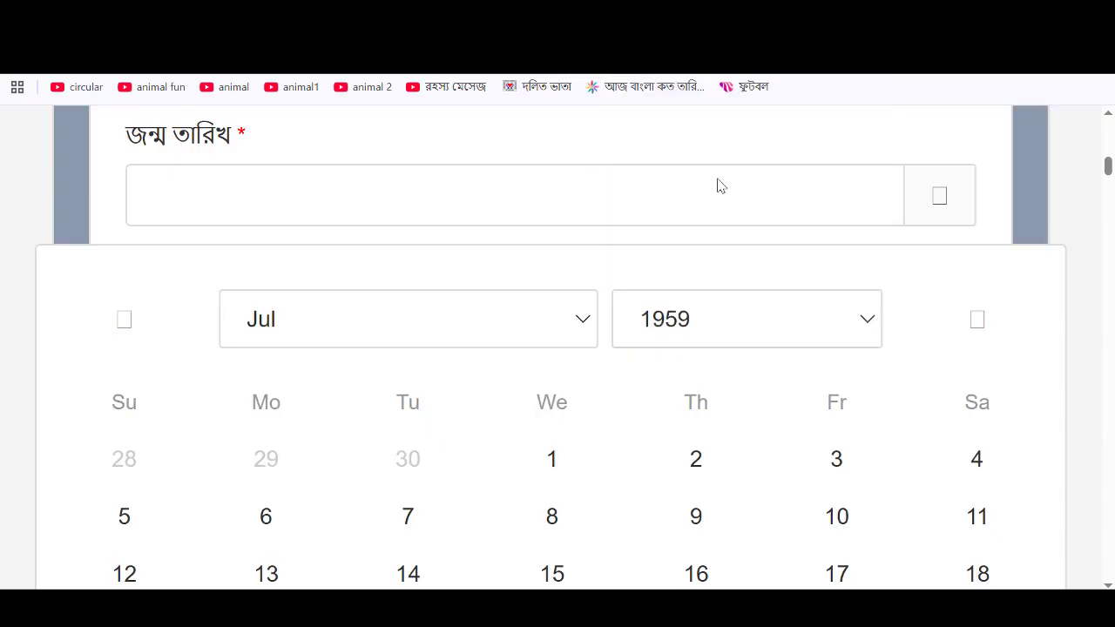
pyautogui.click(553, 459)
# - Step through the applicant's Bangla and English name, mother's and father's name fields
pyautogui.scroll(-1, 269, 218)
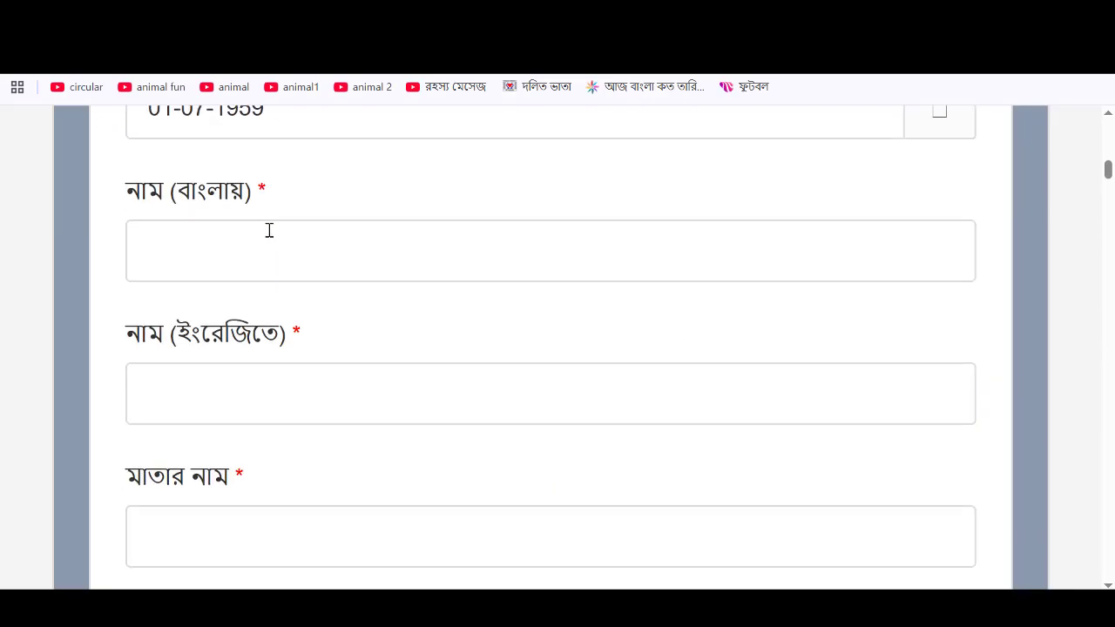
pyautogui.click(283, 242)
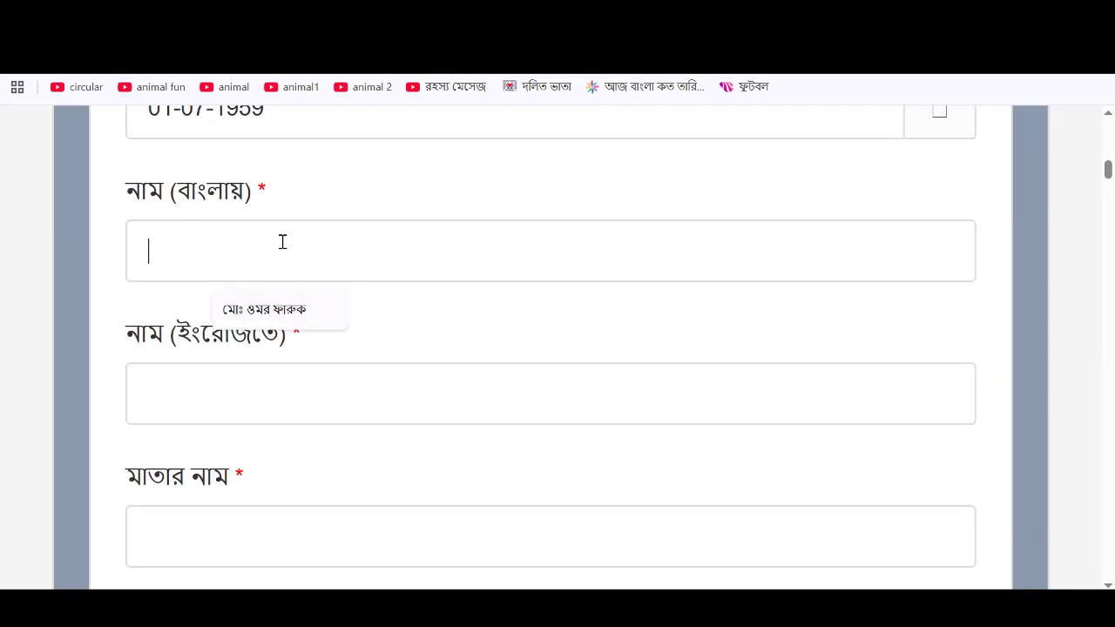
pyautogui.click(259, 387)
pyautogui.scroll(-3, 357, 371)
pyautogui.click(255, 280)
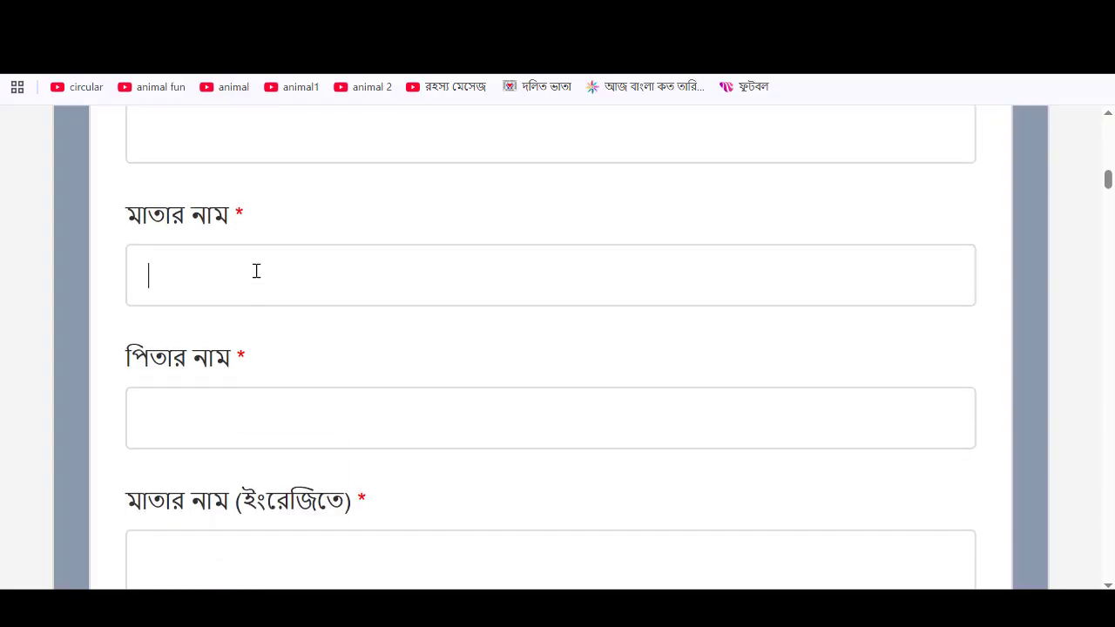
pyautogui.click(224, 427)
pyautogui.scroll(-2, 483, 361)
pyautogui.scroll(-2, 427, 383)
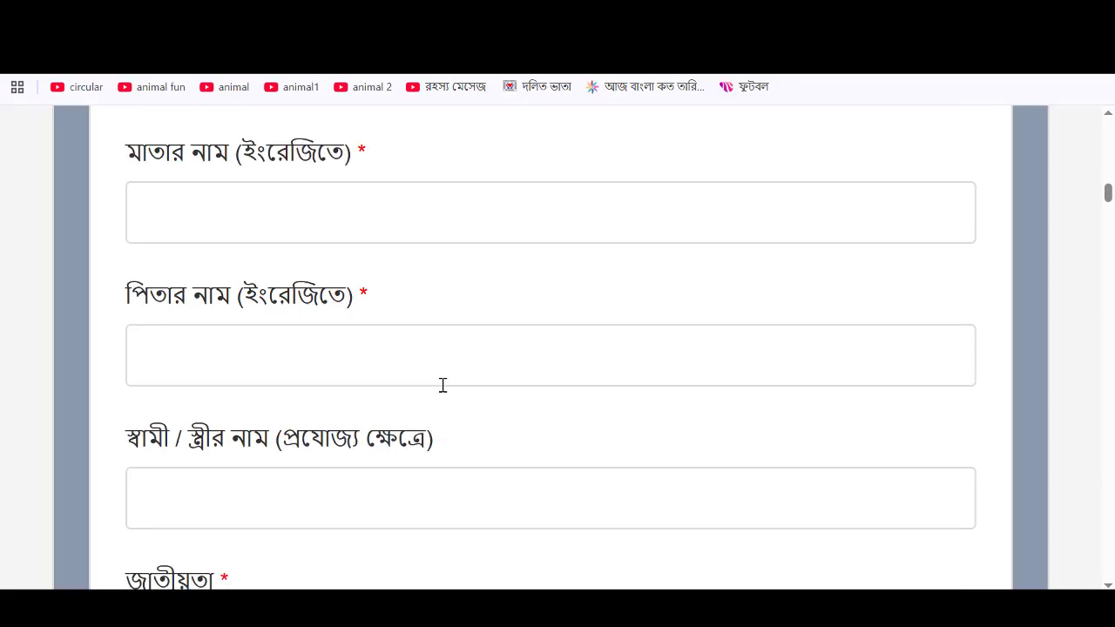
pyautogui.scroll(-4, 305, 371)
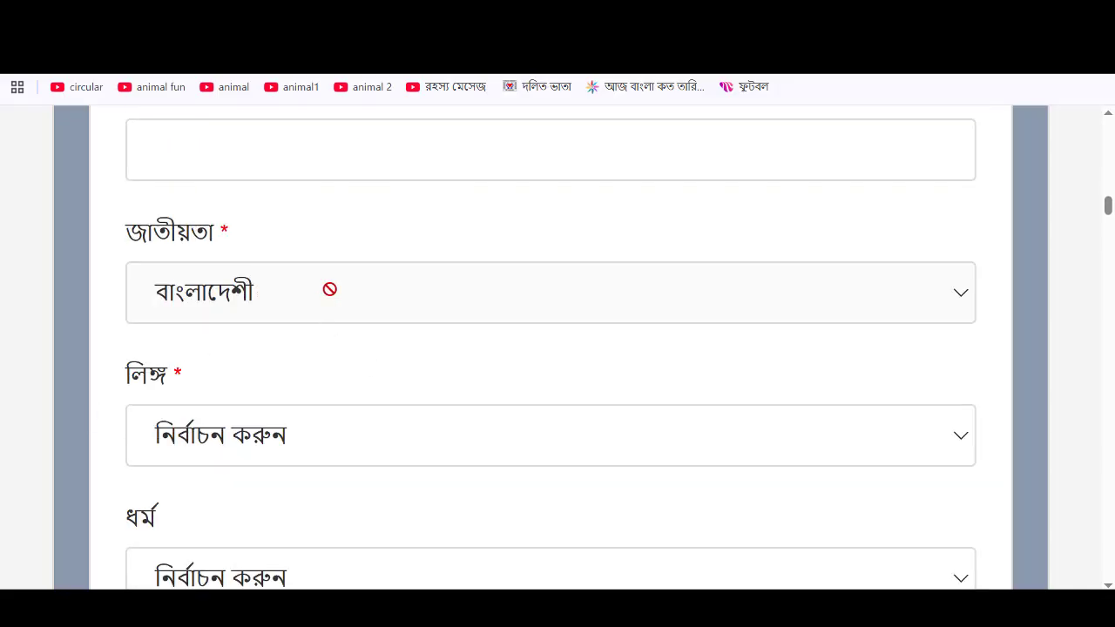
pyautogui.scroll(-2, 343, 341)
# - Set the applicant's gender to পুরুষ and religion to ইসলাম
pyautogui.click(231, 258)
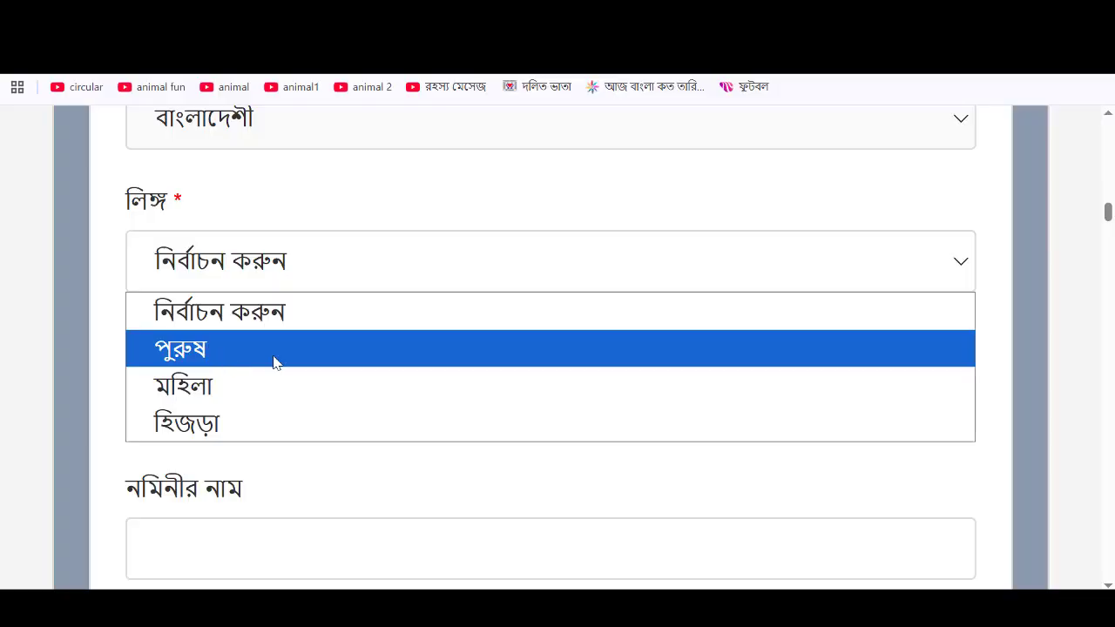
pyautogui.click(274, 363)
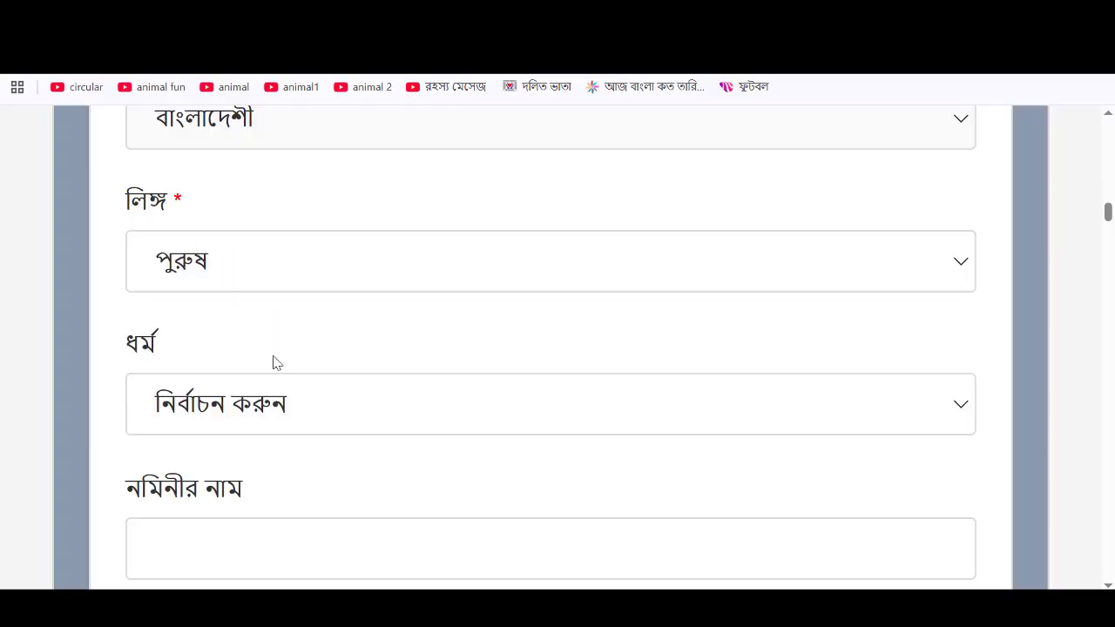
pyautogui.scroll(-1, 408, 326)
pyautogui.click(354, 311)
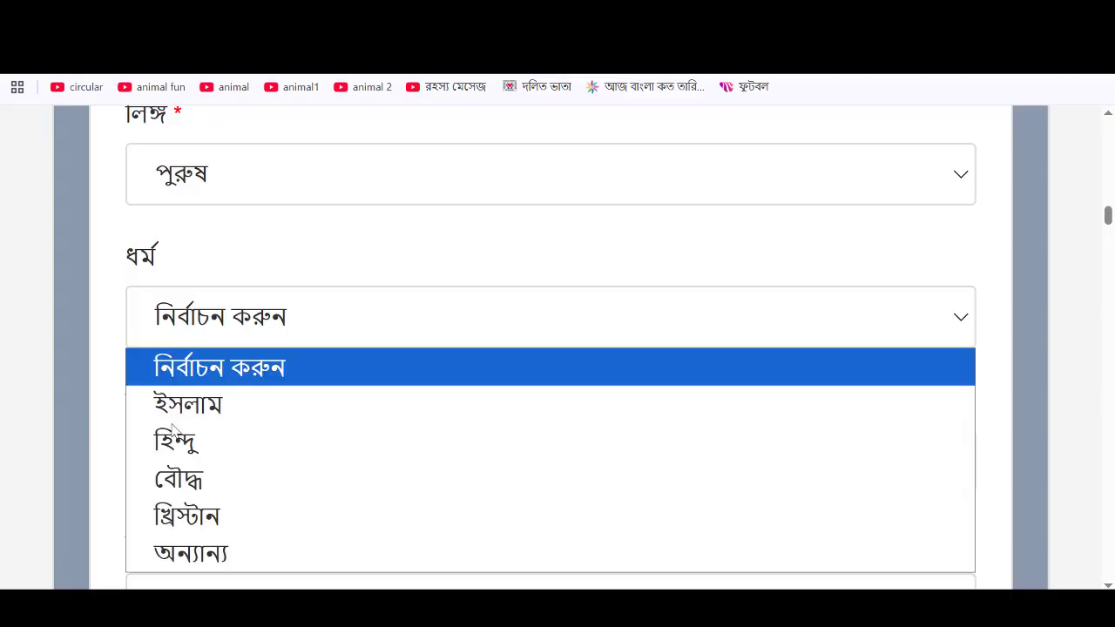
pyautogui.click(185, 410)
pyautogui.scroll(-1, 579, 314)
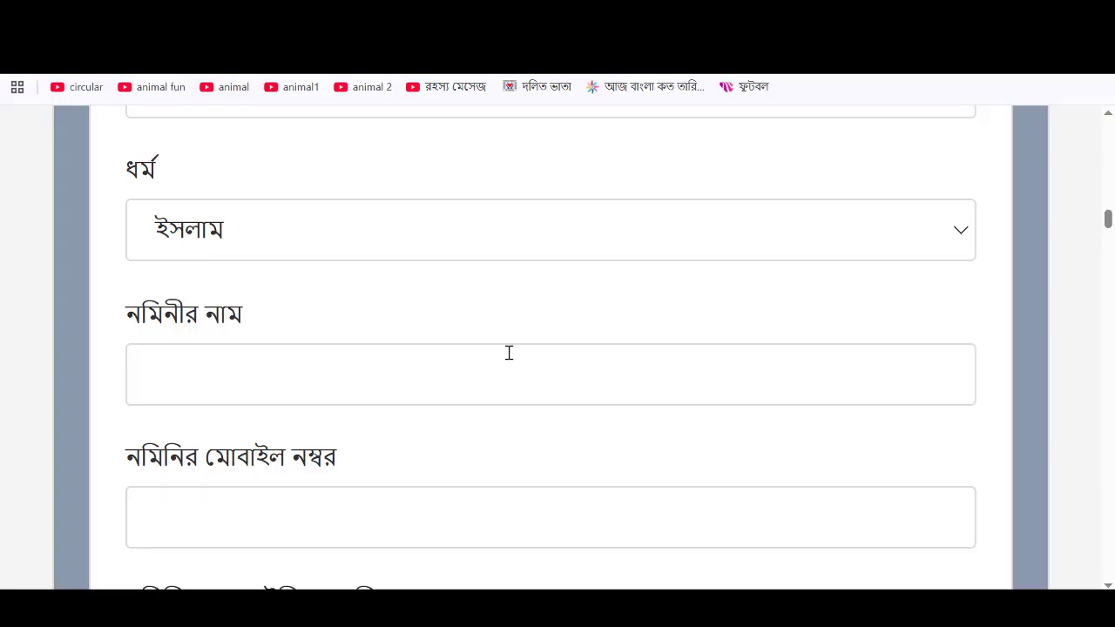
pyautogui.scroll(-1, 508, 353)
# - Step through the nominee's name, mobile number and NID number fields
pyautogui.click(431, 283)
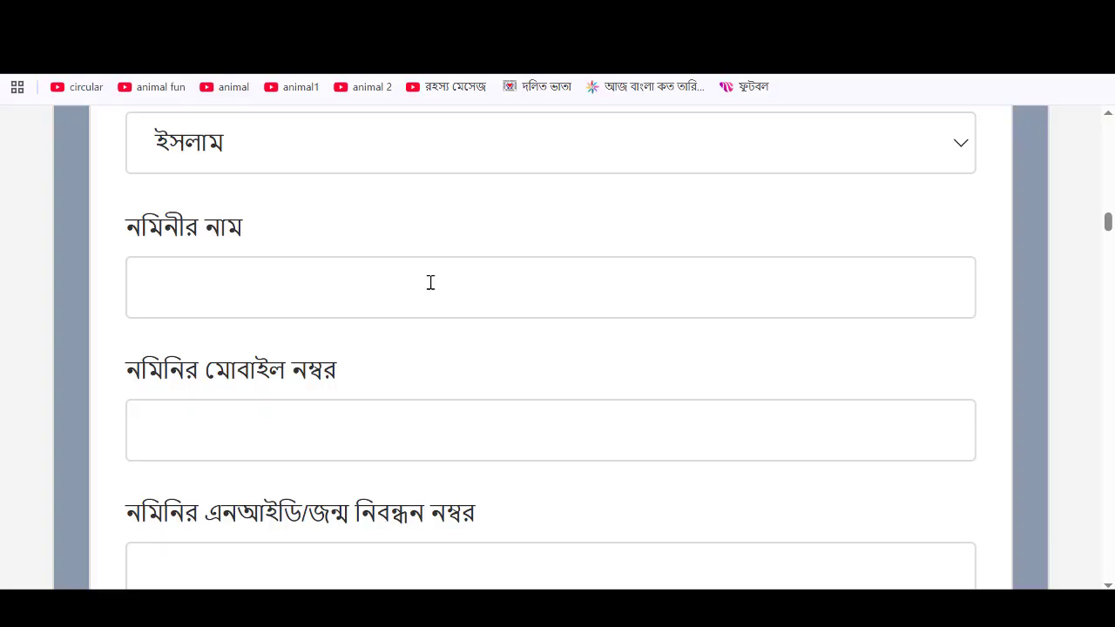
pyautogui.click(415, 417)
pyautogui.scroll(-3, 417, 417)
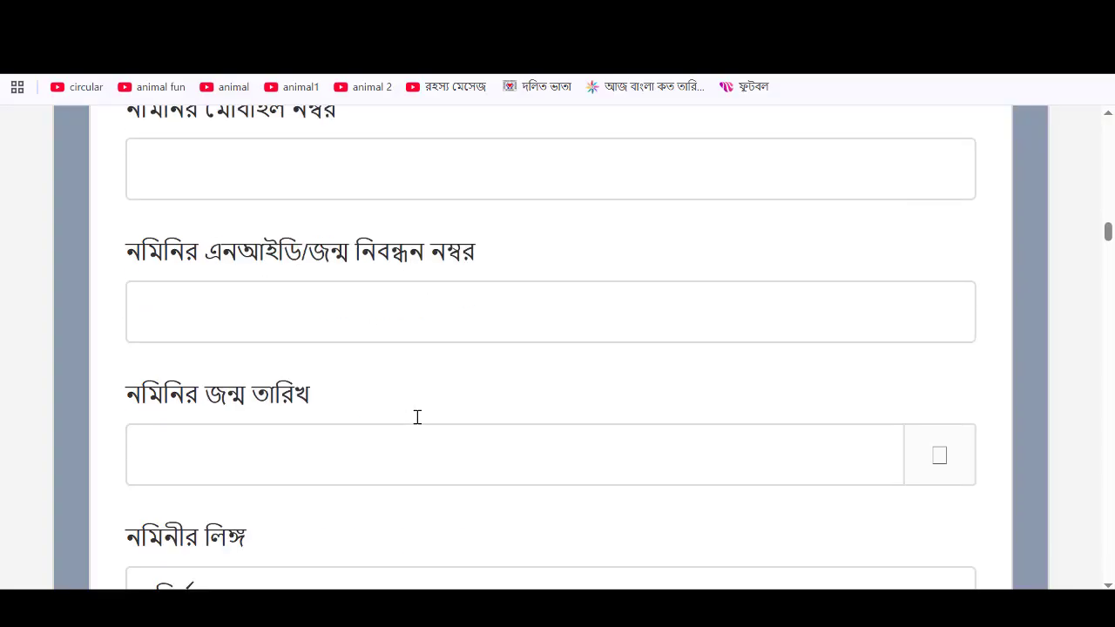
pyautogui.click(447, 311)
pyautogui.scroll(-2, 447, 311)
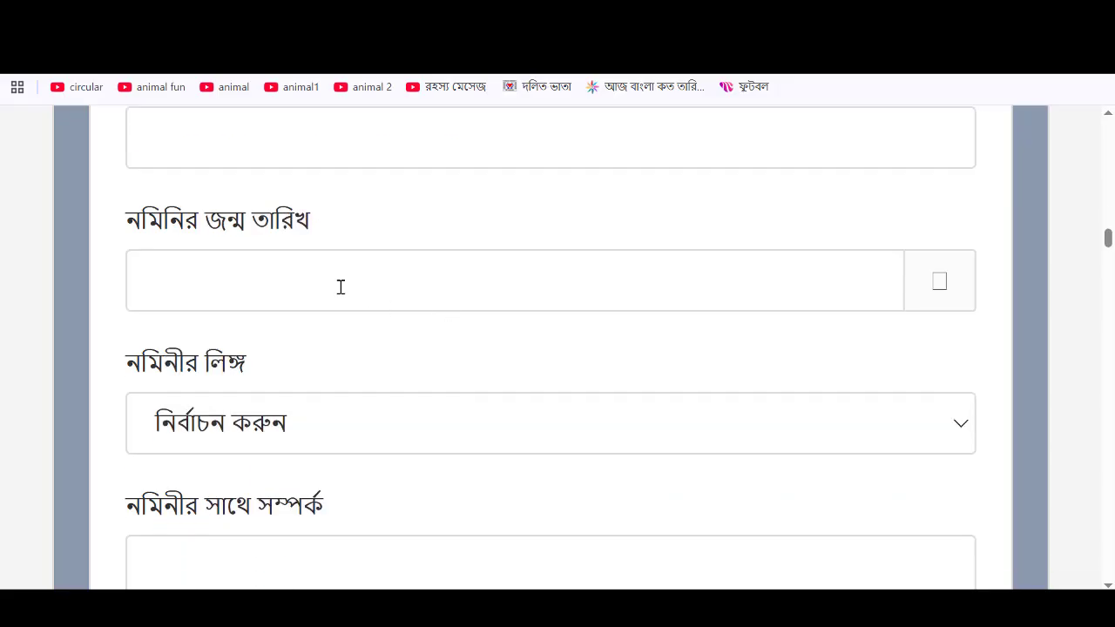
pyautogui.scroll(-1, 370, 277)
# - Set the nominee's gender to পুরুষ and select the relationship field
pyautogui.click(428, 346)
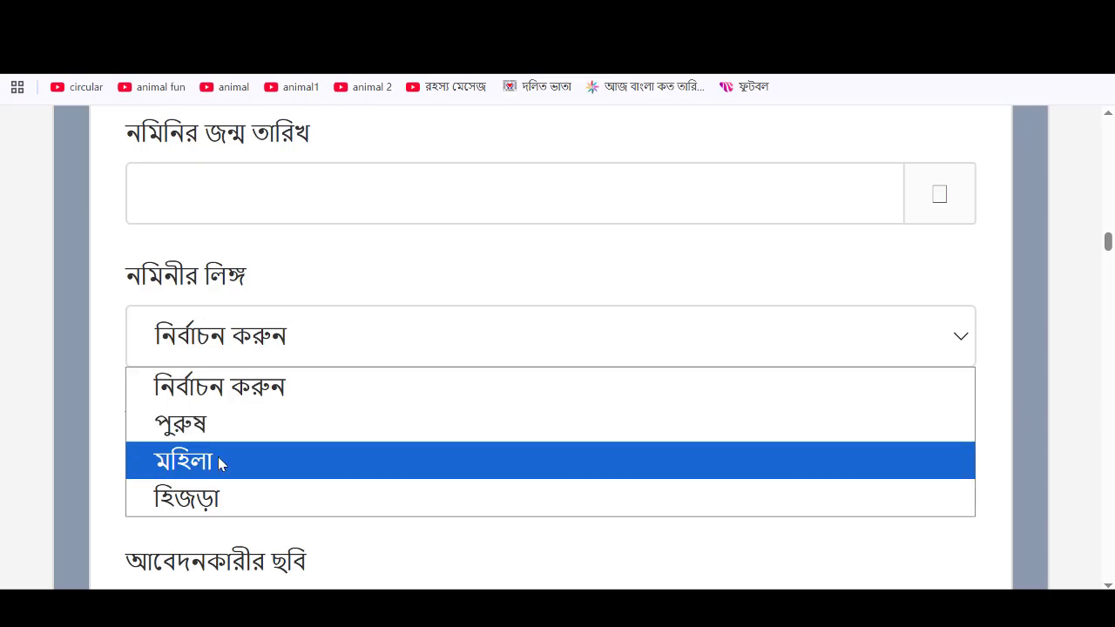
pyautogui.click(227, 441)
pyautogui.scroll(-2, 470, 373)
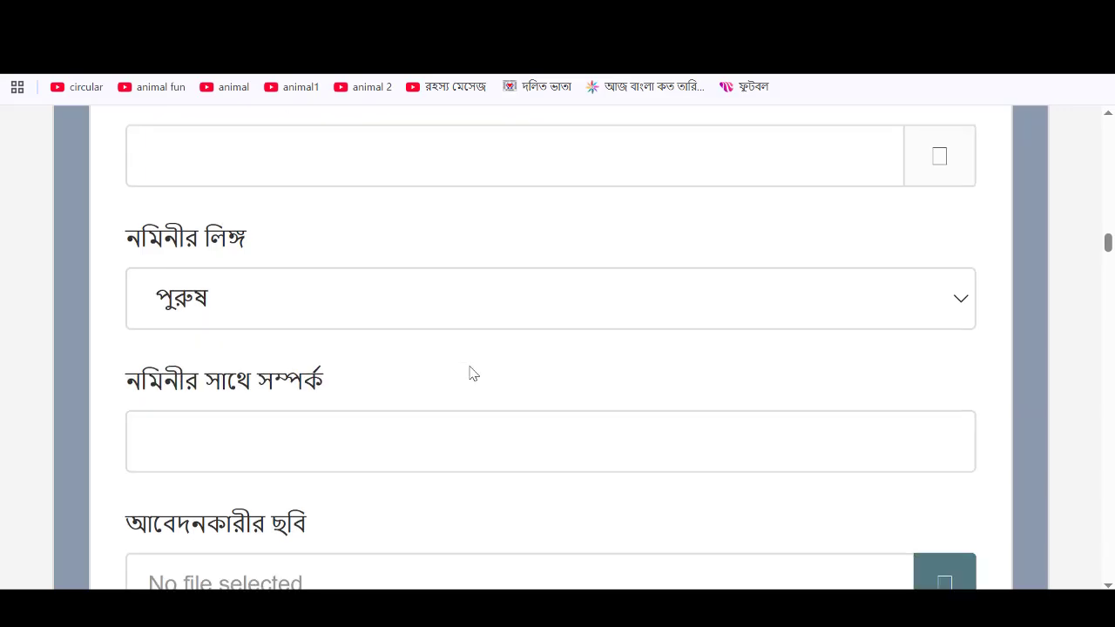
pyautogui.click(476, 320)
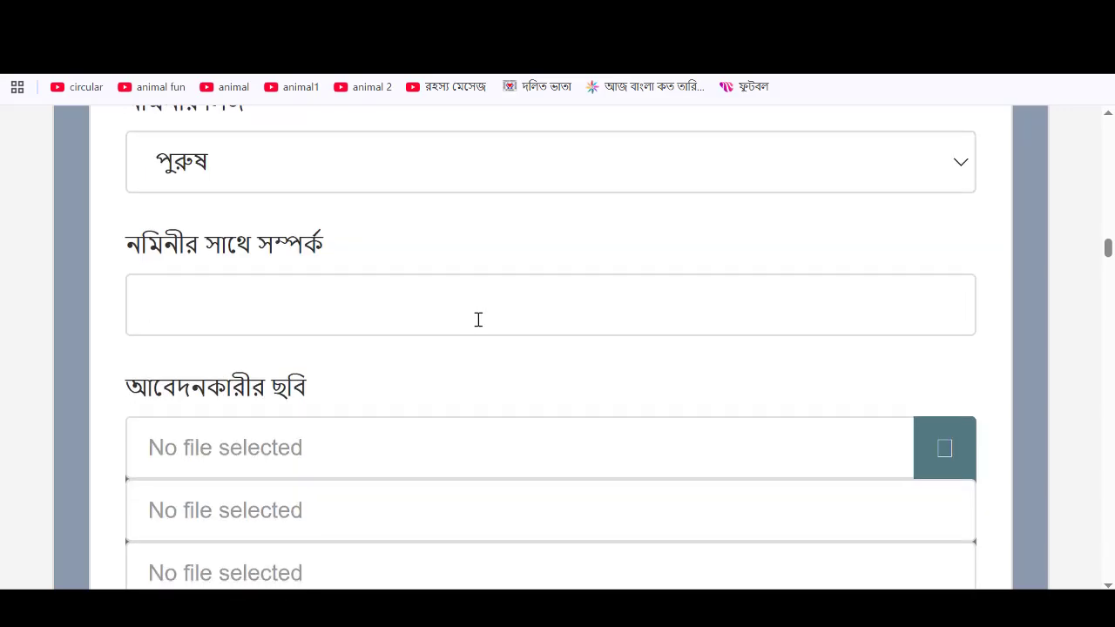
pyautogui.scroll(-2, 521, 356)
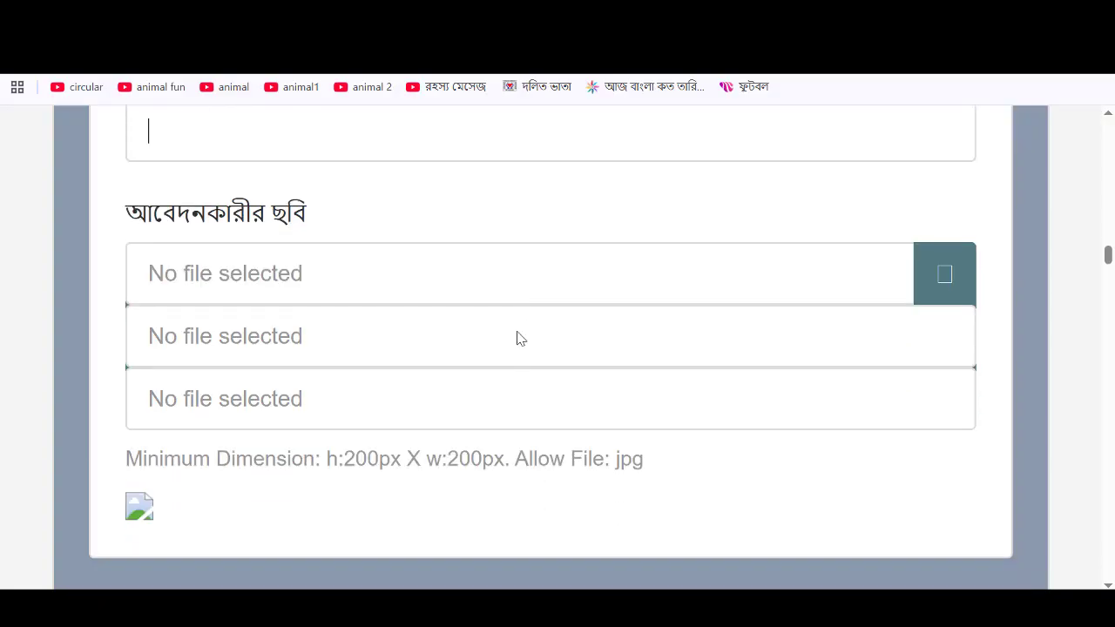
# - Upload 2.jpg from the Desktop as the applicant's photo
pyautogui.click(946, 276)
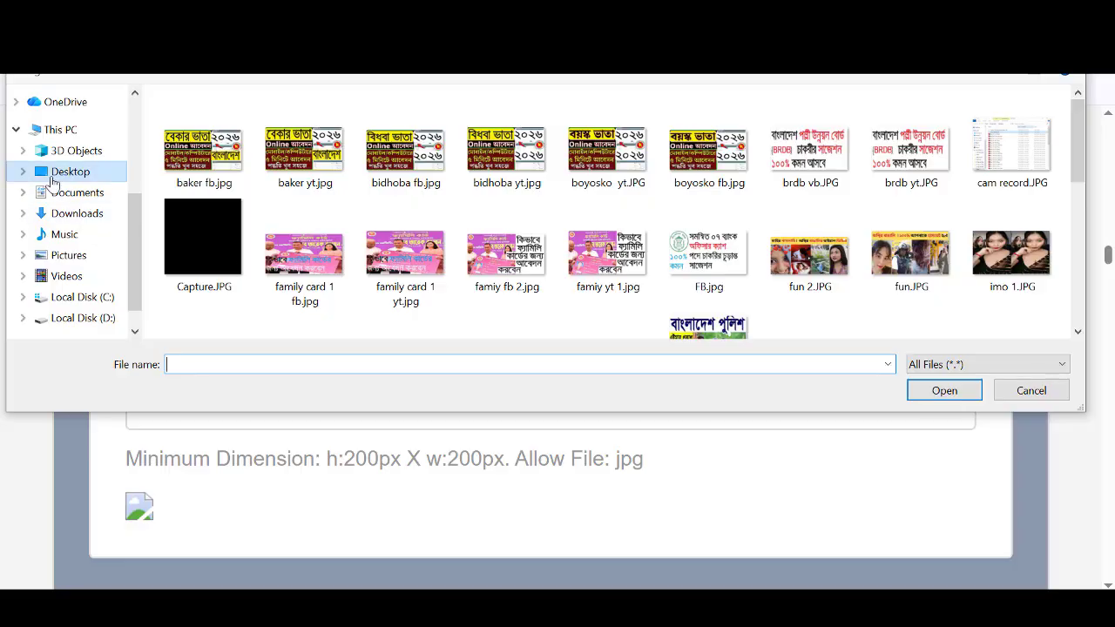
pyautogui.click(70, 172)
pyautogui.scroll(-5, 389, 249)
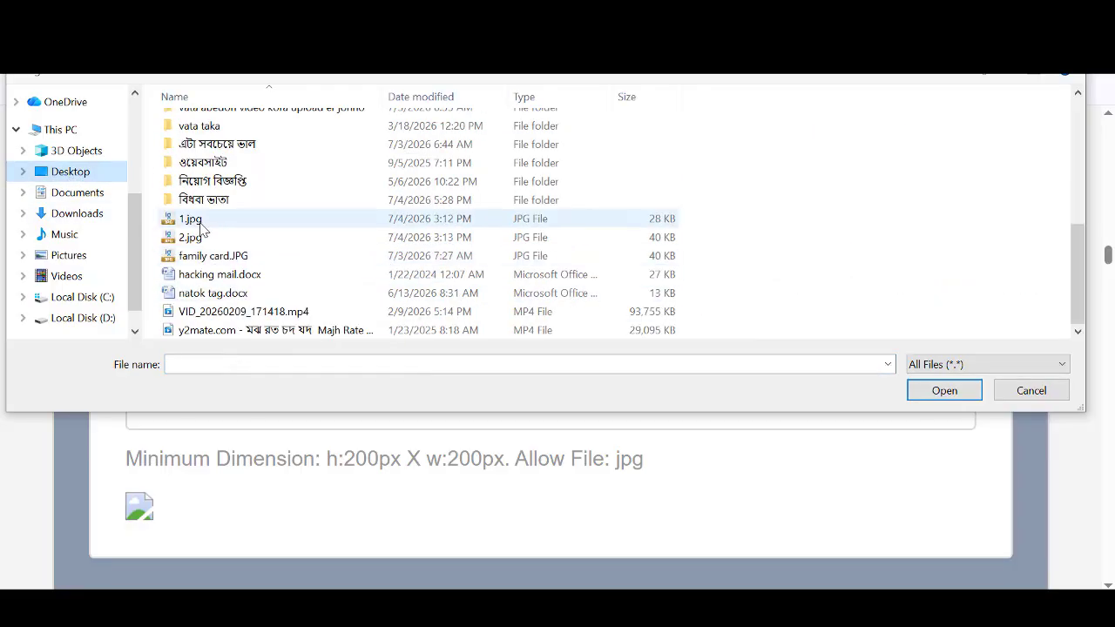
pyautogui.click(392, 237)
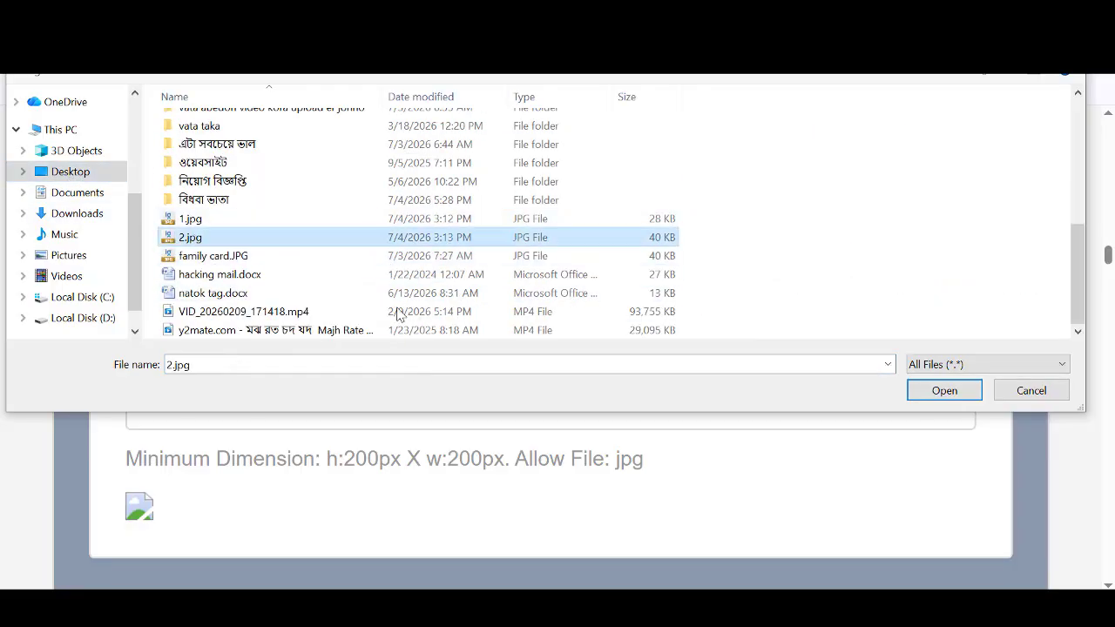
pyautogui.click(936, 394)
pyautogui.scroll(-3, 532, 375)
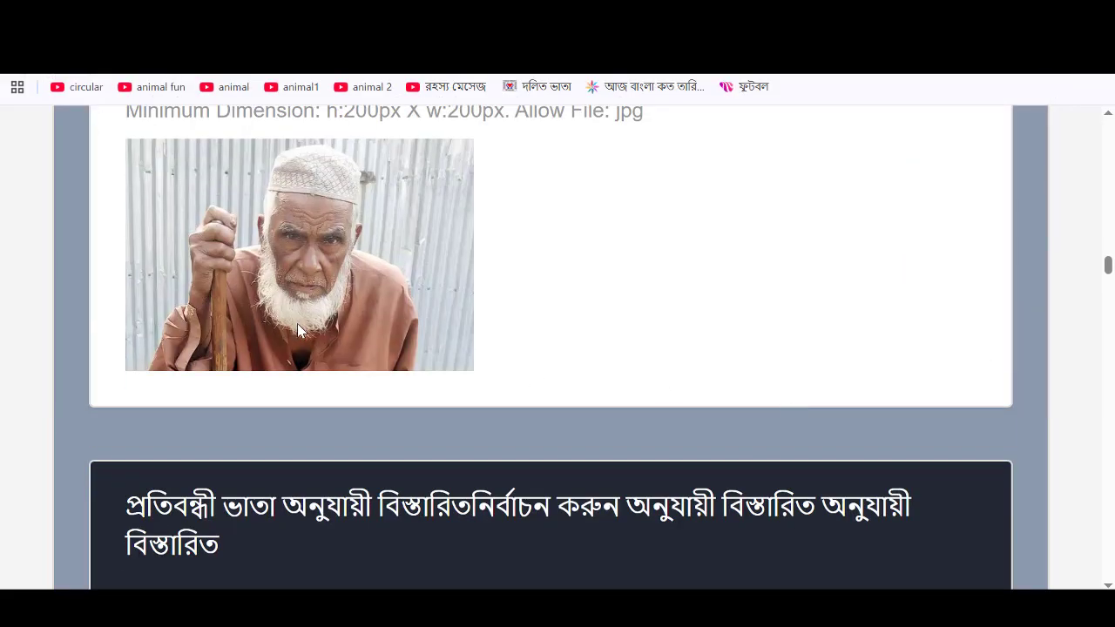
pyautogui.scroll(-1, 302, 331)
pyautogui.scroll(-4, 308, 335)
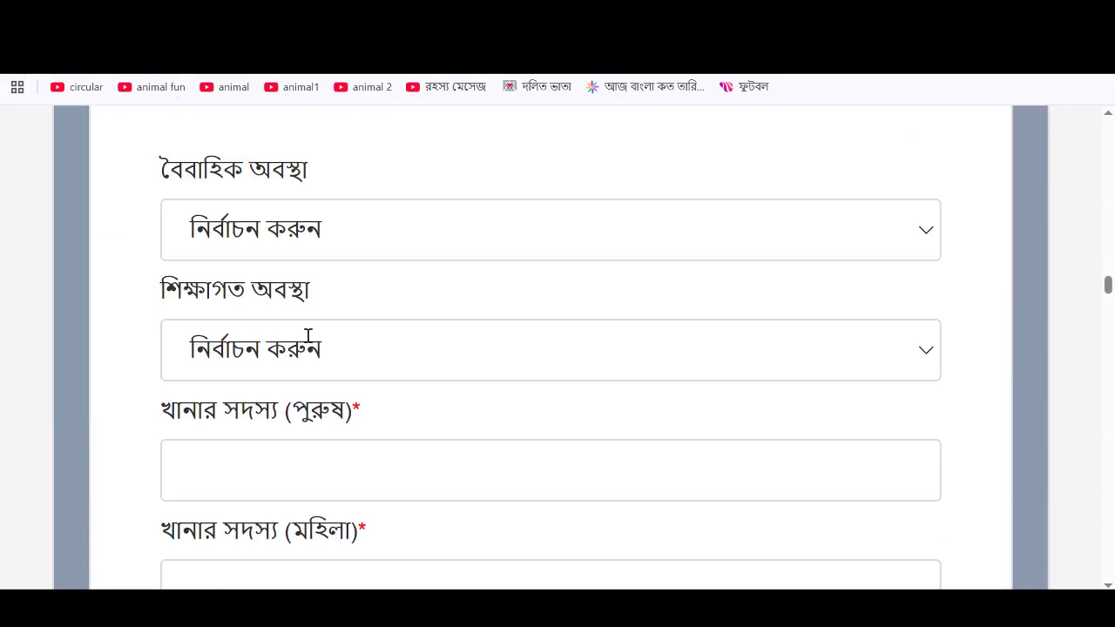
# - Set marital status to বিবাহিত and education to নিরক্ষর
pyautogui.click(392, 244)
pyautogui.click(296, 392)
pyautogui.click(476, 356)
pyautogui.click(281, 95)
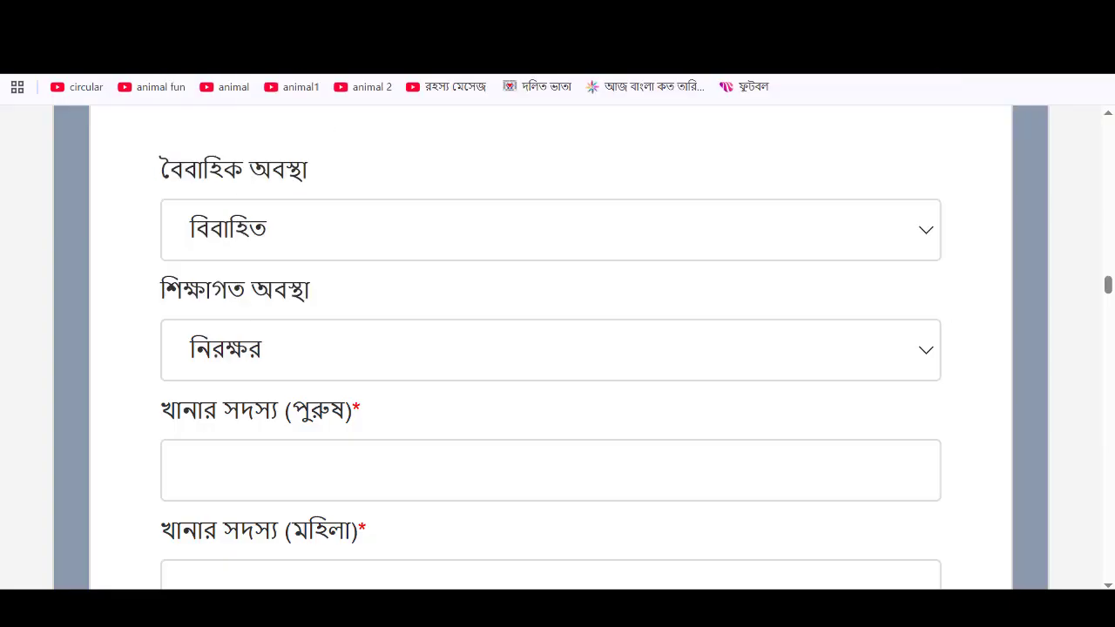
pyautogui.scroll(-1, 453, 344)
pyautogui.scroll(-1, 454, 344)
# - Enter 3 male and 3 female household members using the spinners
pyautogui.click(362, 298)
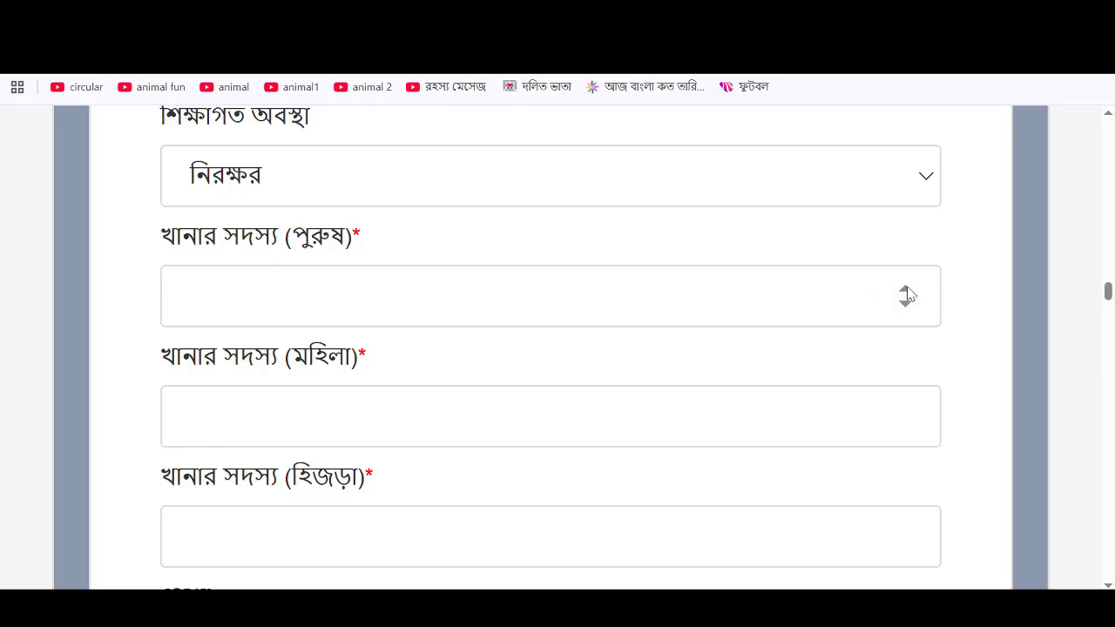
pyautogui.click(906, 290)
pyautogui.click(915, 290)
pyautogui.doubleClick(912, 290)
pyautogui.click(905, 302)
pyautogui.scroll(-1, 596, 344)
pyautogui.scroll(-2, 596, 345)
pyautogui.click(366, 256)
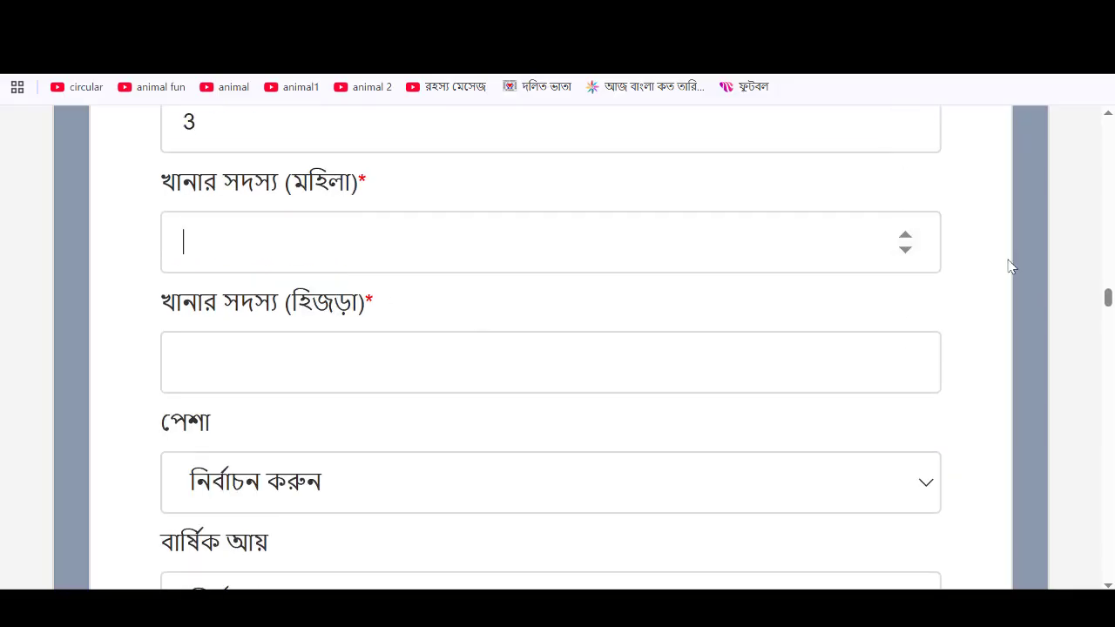
pyautogui.click(903, 237)
pyautogui.doubleClick(903, 237)
# - Enter 0 hijra members, occupation কর্মহীন, income ২৪০০০ টাকা পর্যন্ত, health সম্পূর্ণ অক্ষম
pyautogui.click(909, 371)
pyautogui.scroll(-2, 548, 394)
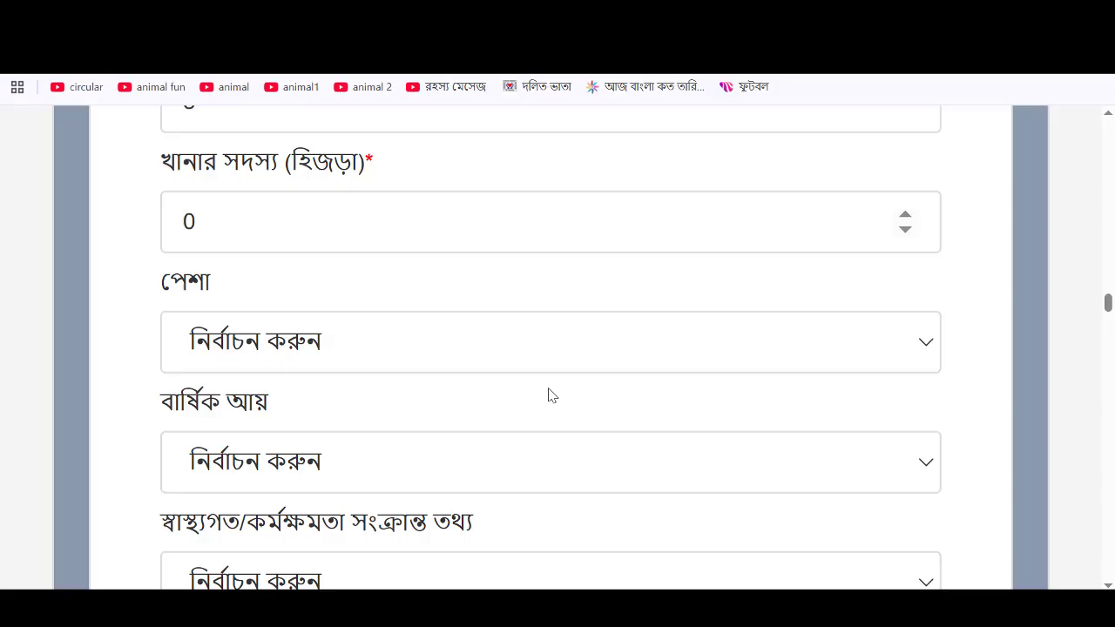
pyautogui.click(339, 306)
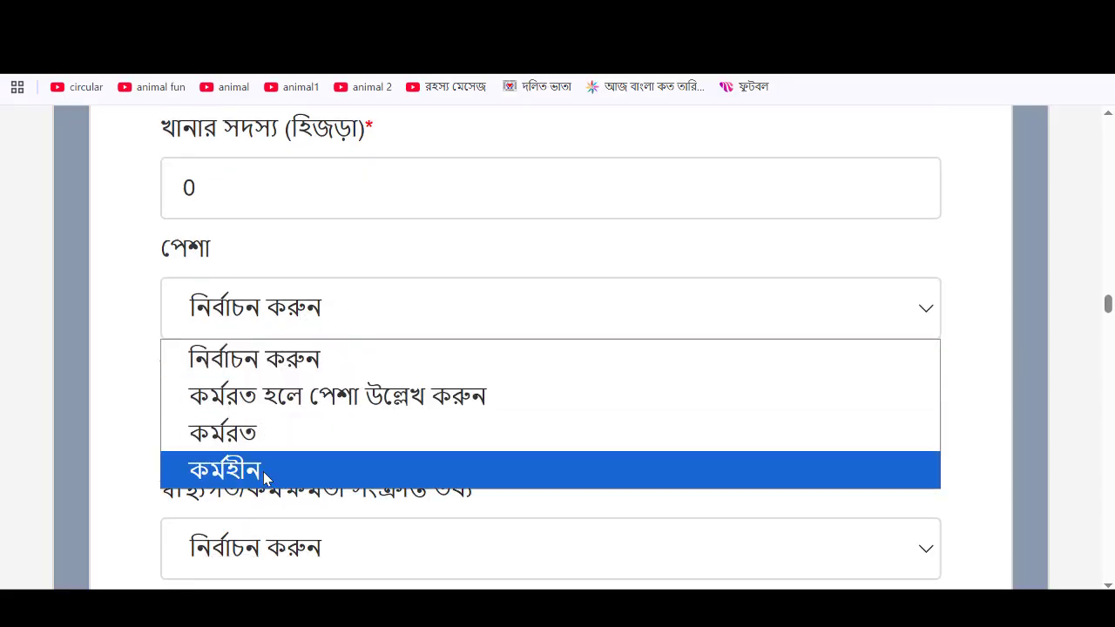
pyautogui.click(261, 470)
pyautogui.scroll(-2, 311, 373)
pyautogui.click(342, 275)
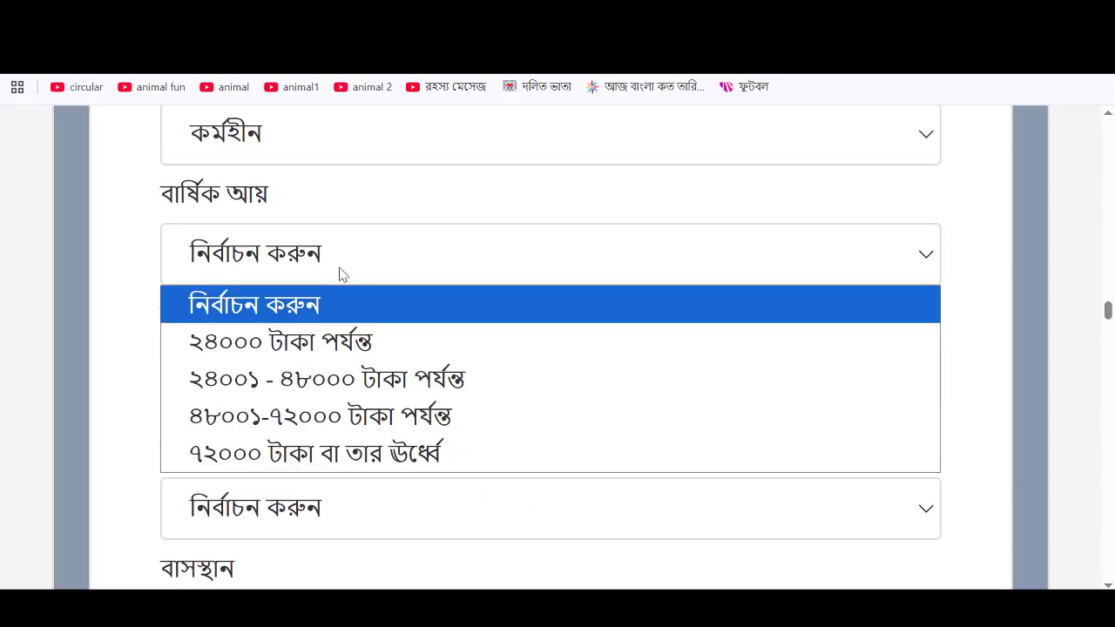
pyautogui.click(279, 345)
pyautogui.click(316, 377)
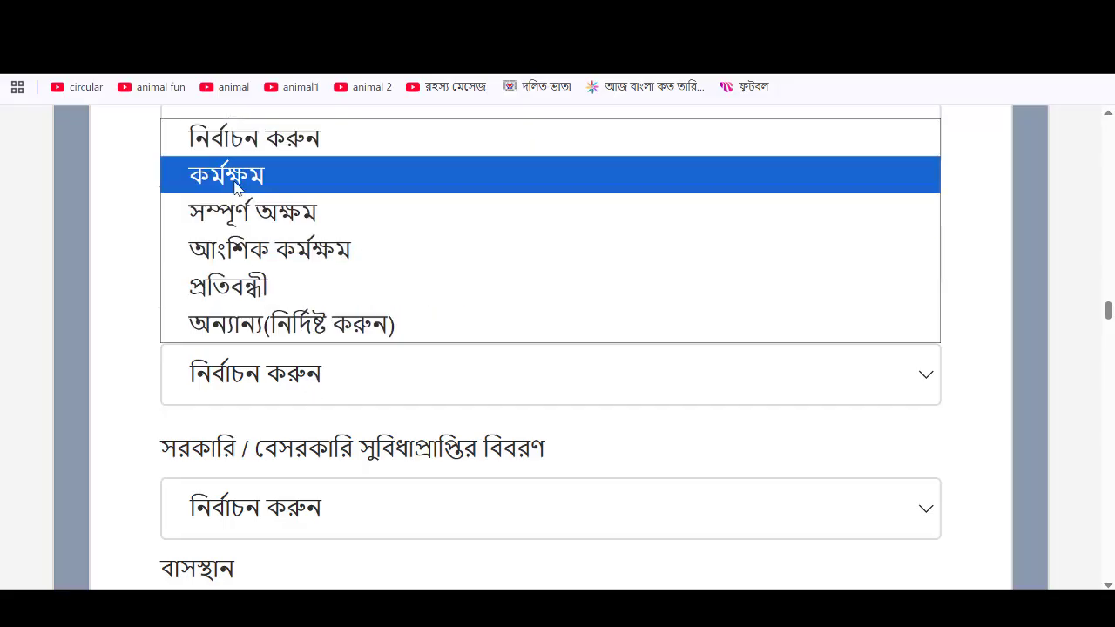
pyautogui.click(299, 212)
# - Set benefits to নাই, residence to নিজস্ব, and land ownership to ০.৫০ একরের নিচে
pyautogui.scroll(-2, 401, 441)
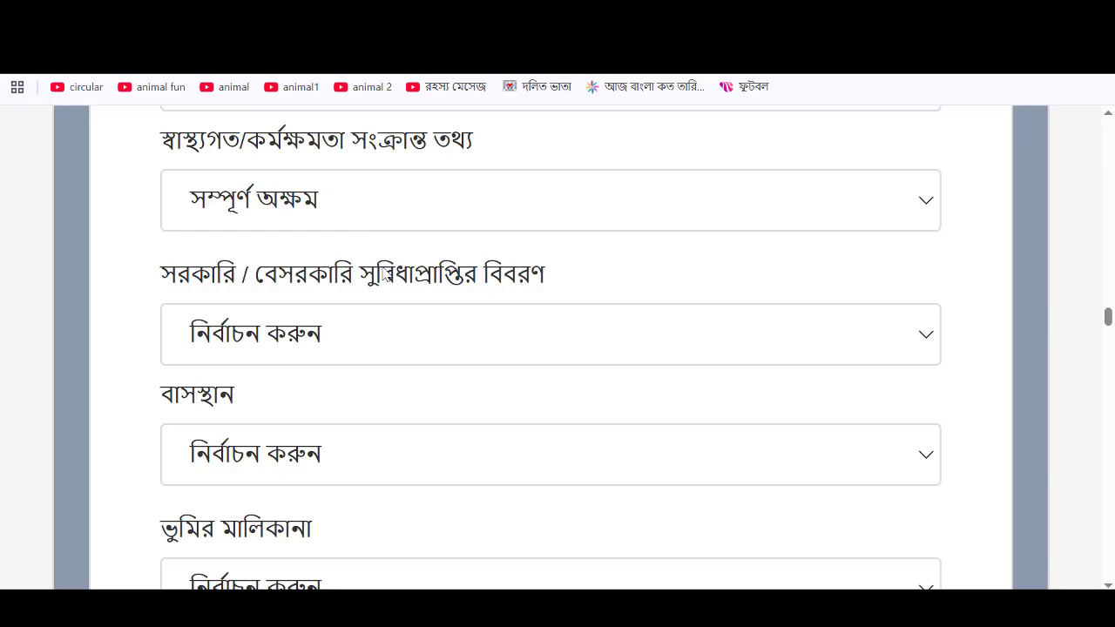
pyautogui.click(413, 340)
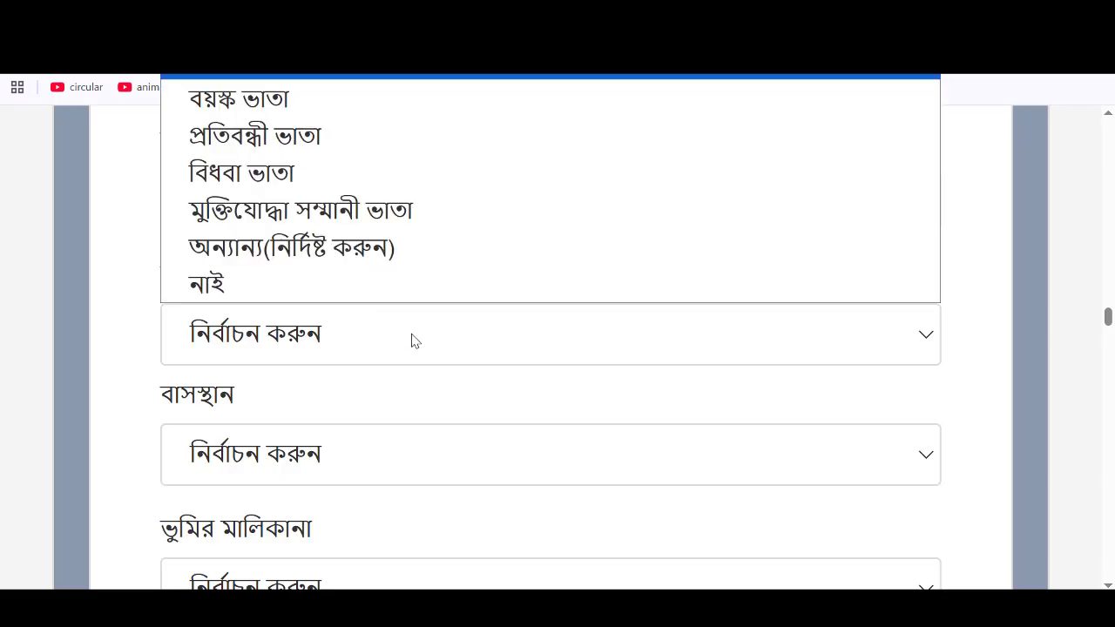
pyautogui.click(271, 288)
pyautogui.scroll(-1, 502, 356)
pyautogui.click(318, 381)
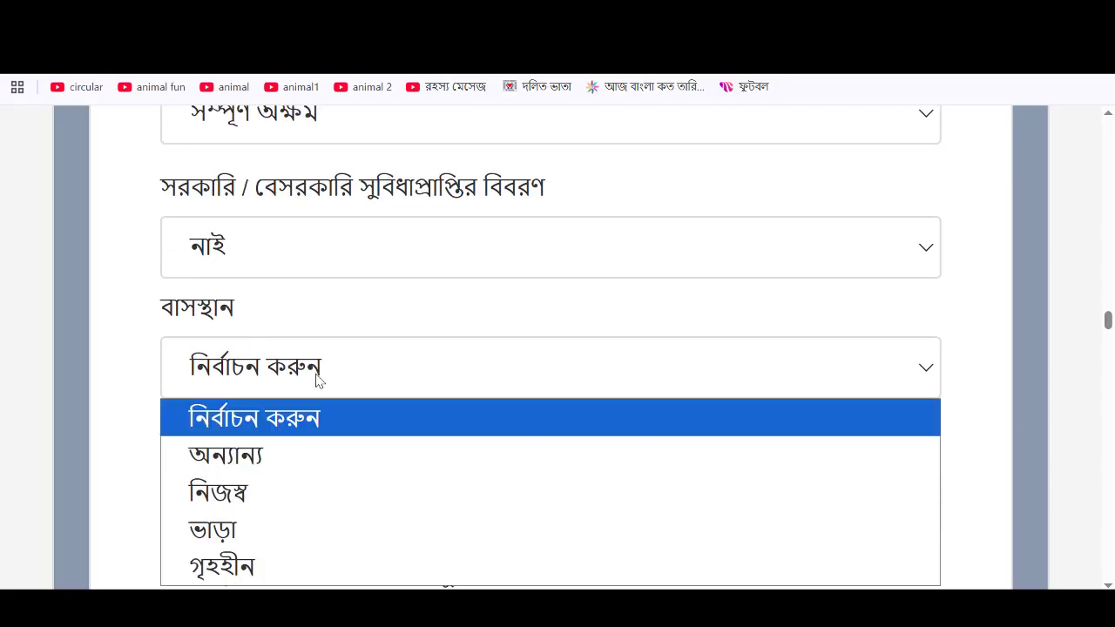
pyautogui.click(276, 493)
pyautogui.scroll(-2, 321, 267)
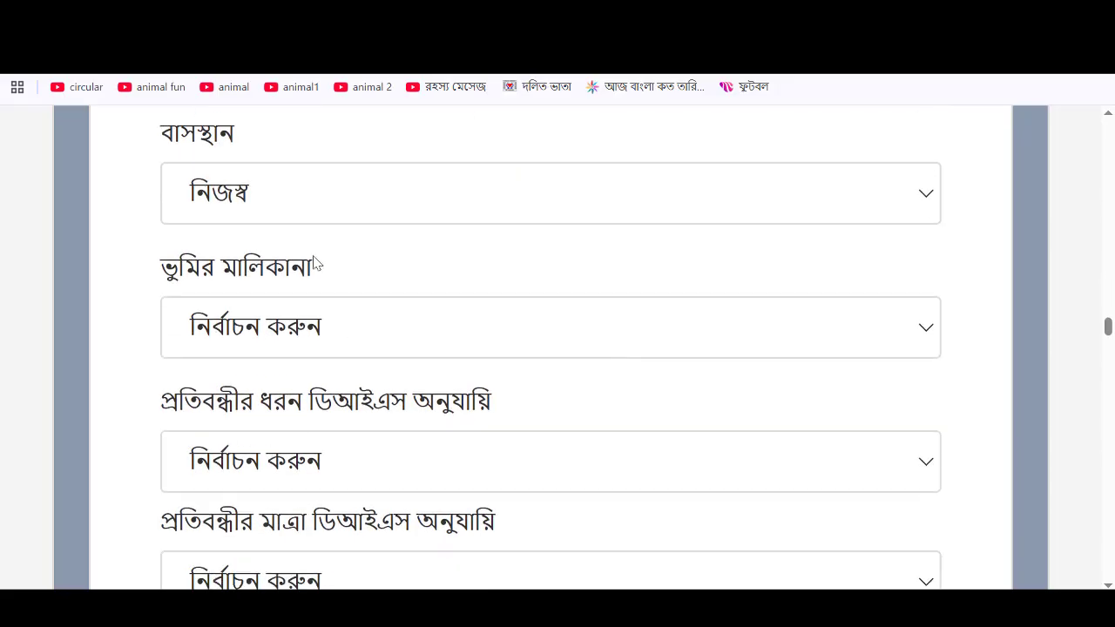
pyautogui.click(329, 327)
pyautogui.click(307, 463)
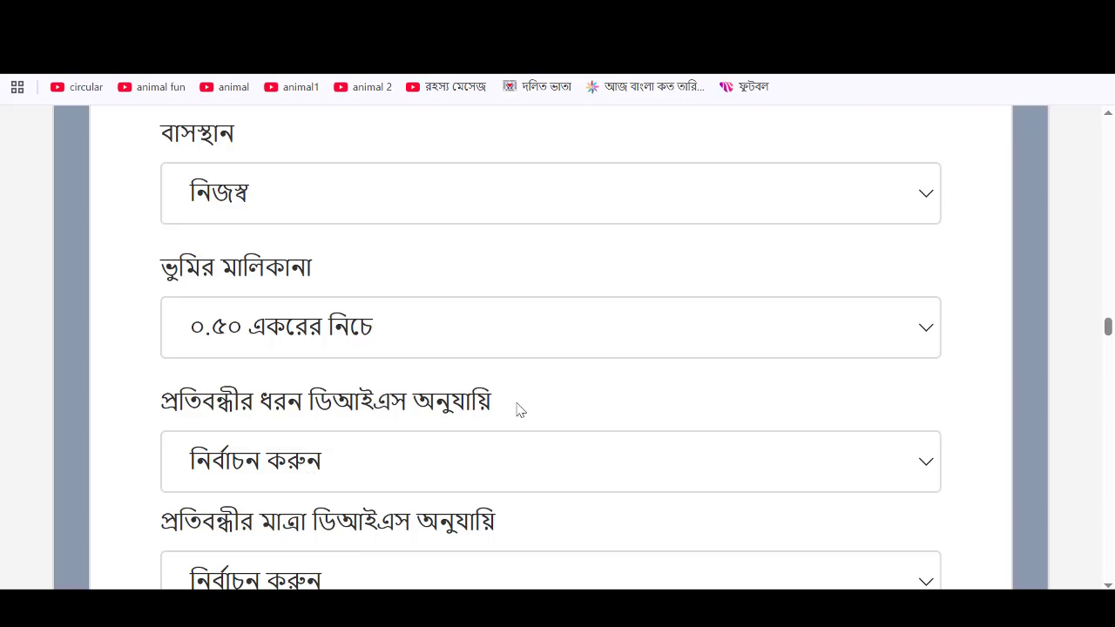
pyautogui.scroll(-7, 518, 409)
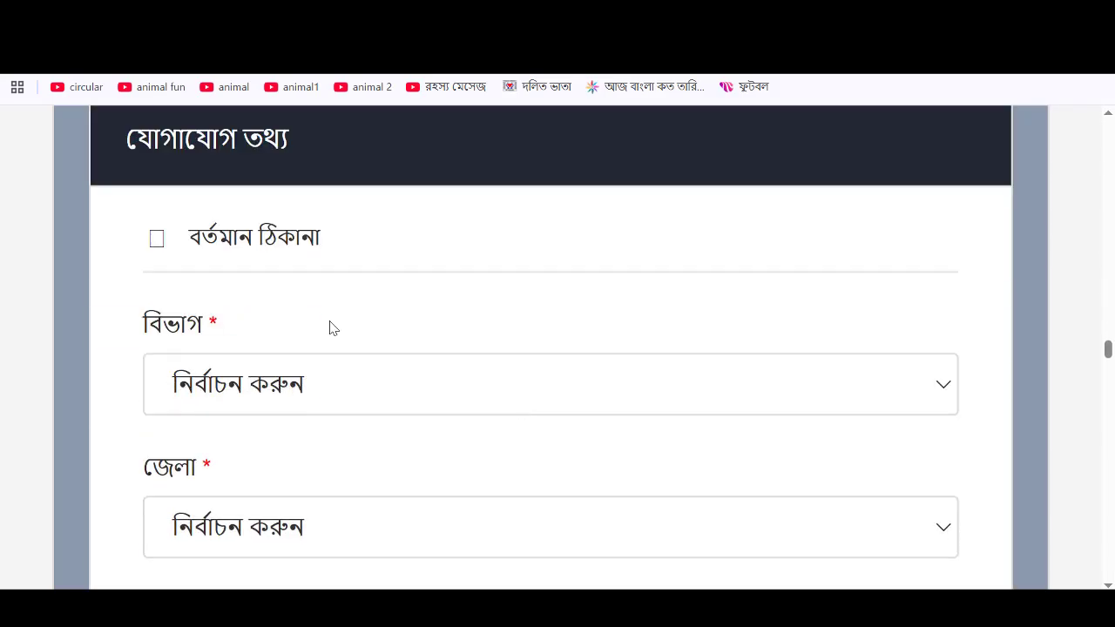
# - Set division and district to বরিশাল and location type to ইউনিয়ন
pyautogui.scroll(-2, 340, 296)
pyautogui.click(351, 214)
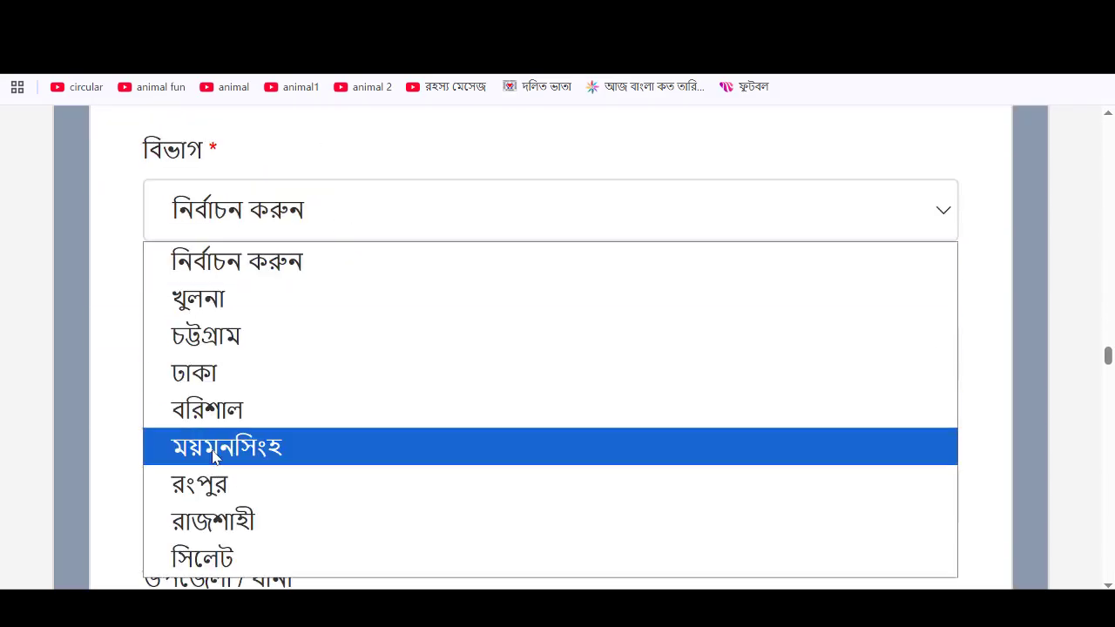
pyautogui.click(214, 411)
pyautogui.scroll(-1, 413, 419)
pyautogui.click(413, 288)
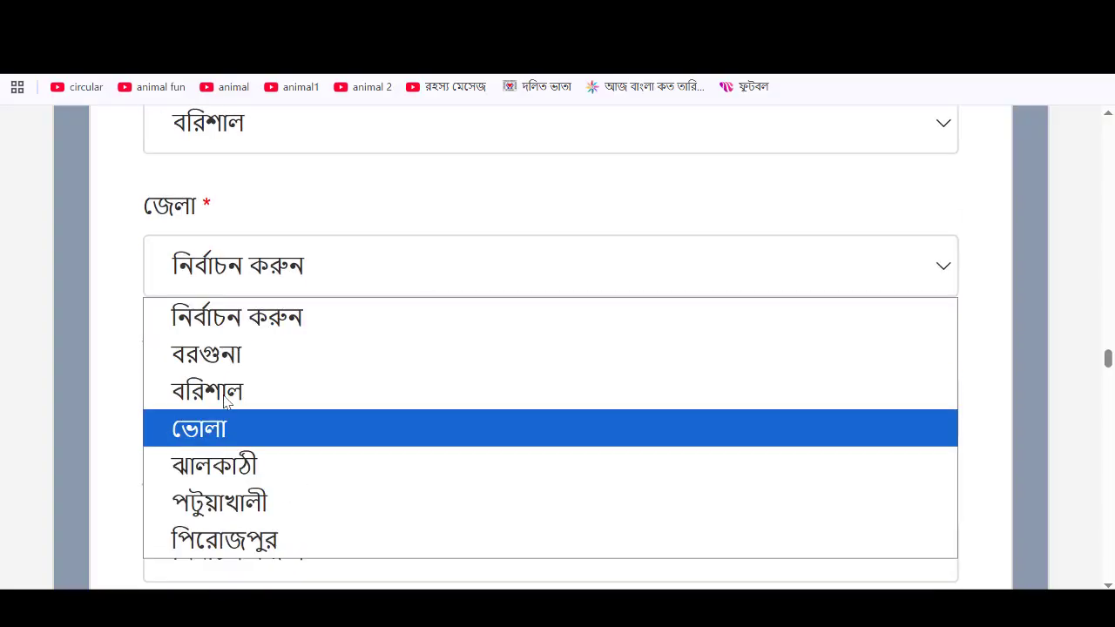
pyautogui.click(225, 394)
pyautogui.click(380, 413)
pyautogui.click(487, 497)
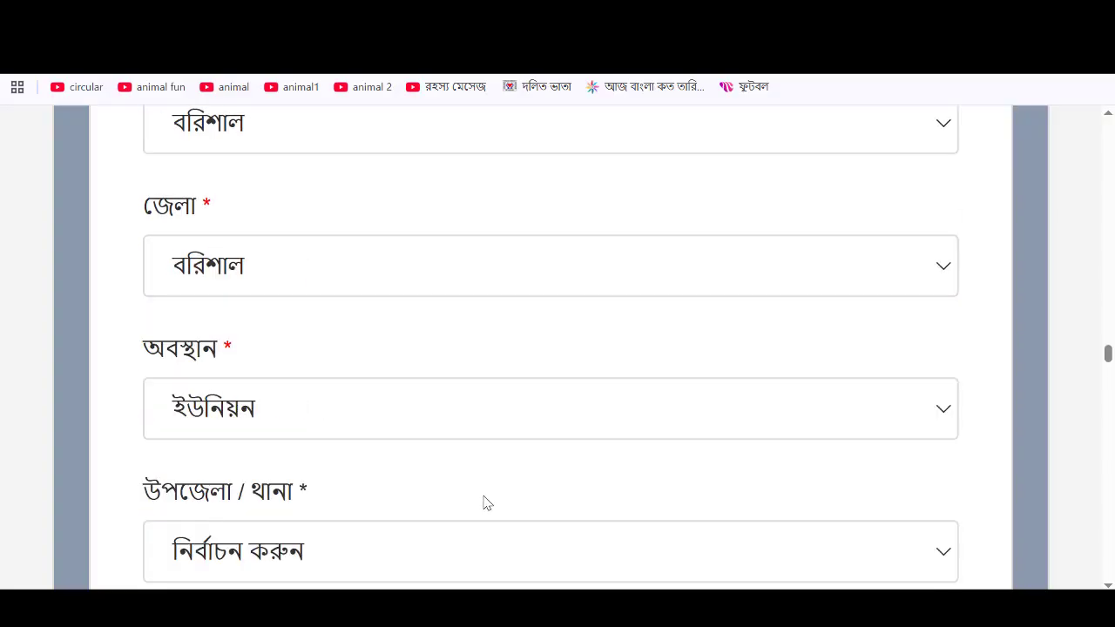
pyautogui.scroll(-2, 486, 503)
# - Choose upazila পাথরঘাটা, union কাজীরাবাদ, ward 07, and enter post code 7554
pyautogui.click(421, 393)
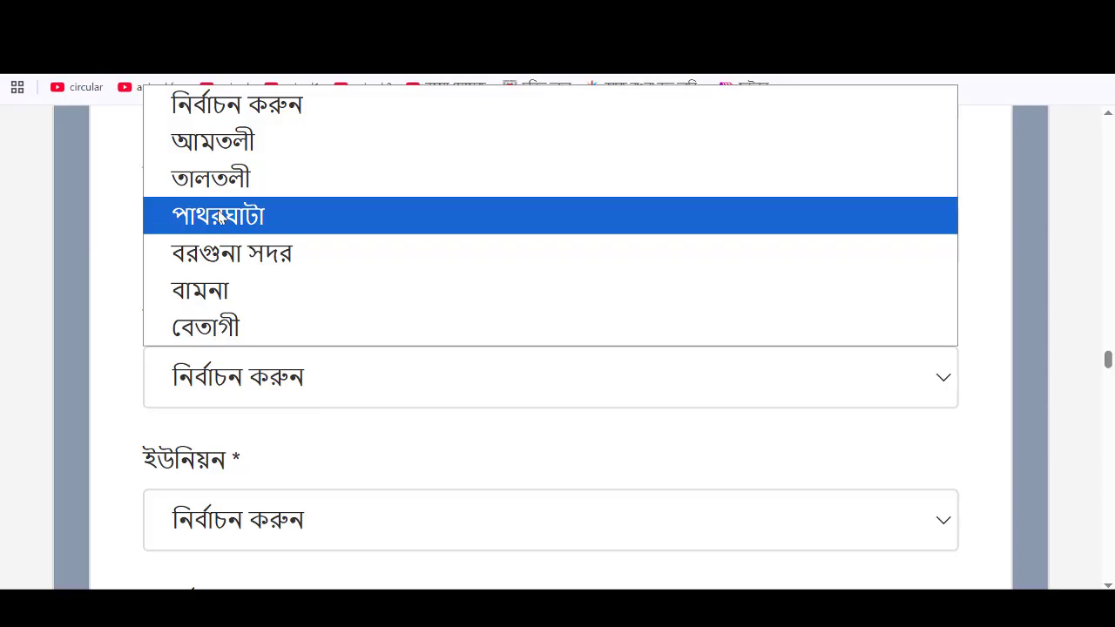
pyautogui.click(219, 218)
pyautogui.scroll(-3, 404, 374)
pyautogui.click(339, 264)
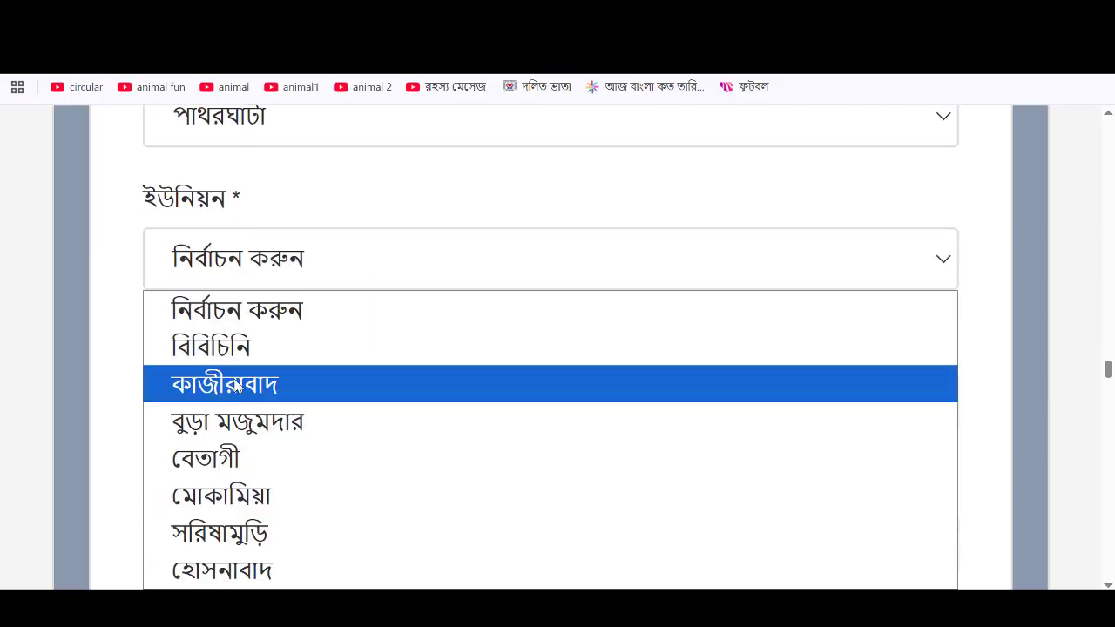
pyautogui.click(238, 388)
pyautogui.scroll(-1, 363, 276)
pyautogui.click(363, 302)
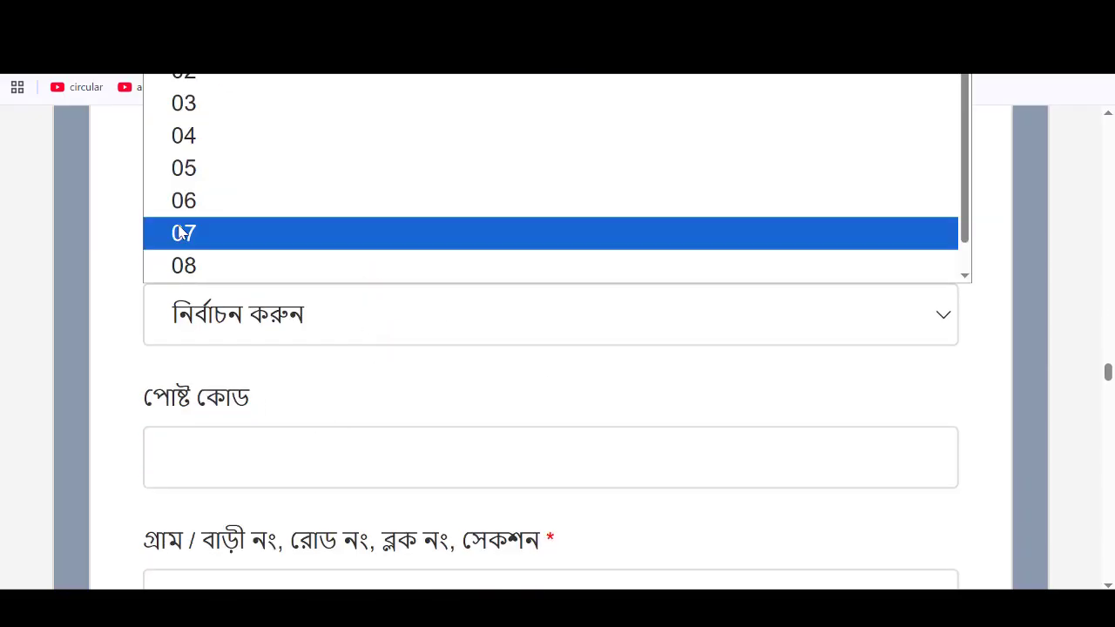
pyautogui.click(181, 232)
pyautogui.scroll(-2, 518, 361)
pyautogui.click(370, 267)
pyautogui.write('7')
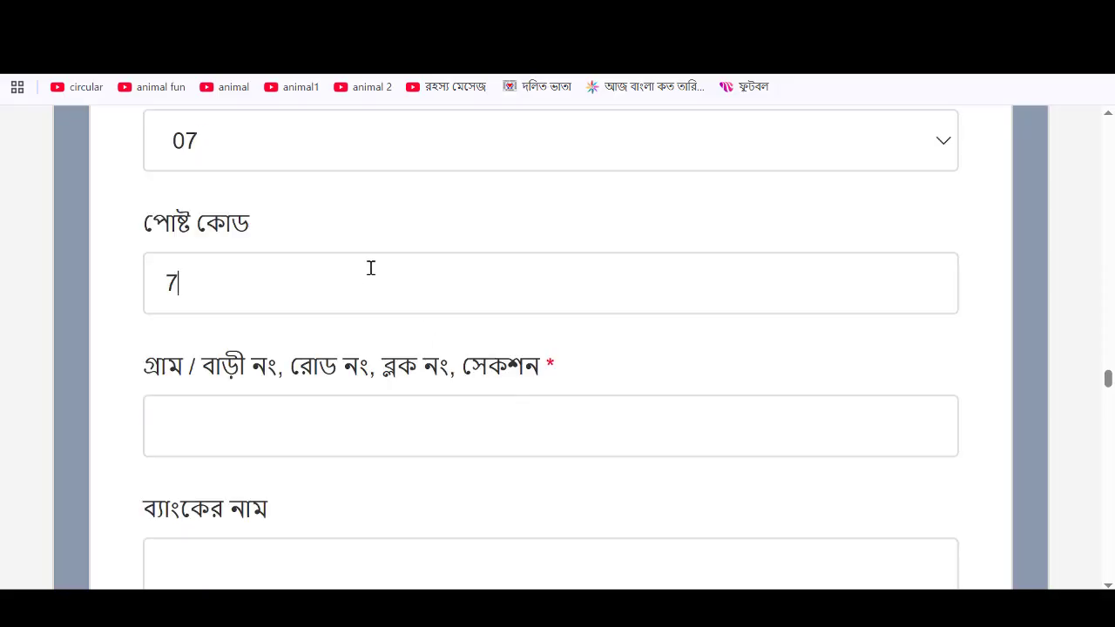
pyautogui.write('554')
pyautogui.scroll(-2, 370, 267)
pyautogui.click(368, 251)
pyautogui.scroll(-3, 375, 262)
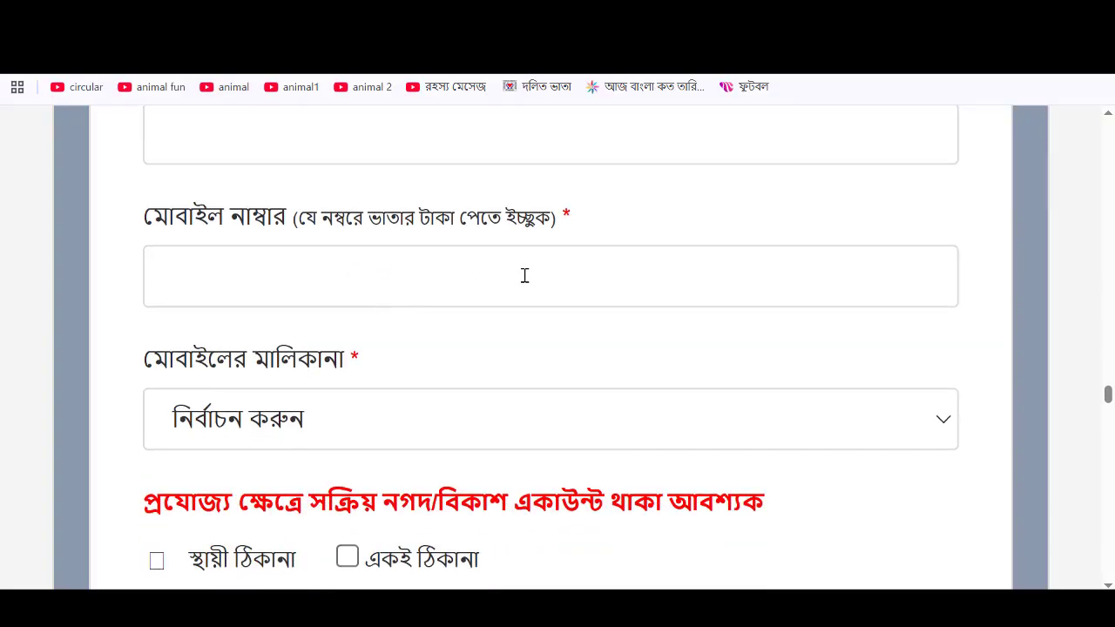
pyautogui.scroll(-1, 524, 276)
pyautogui.click(398, 336)
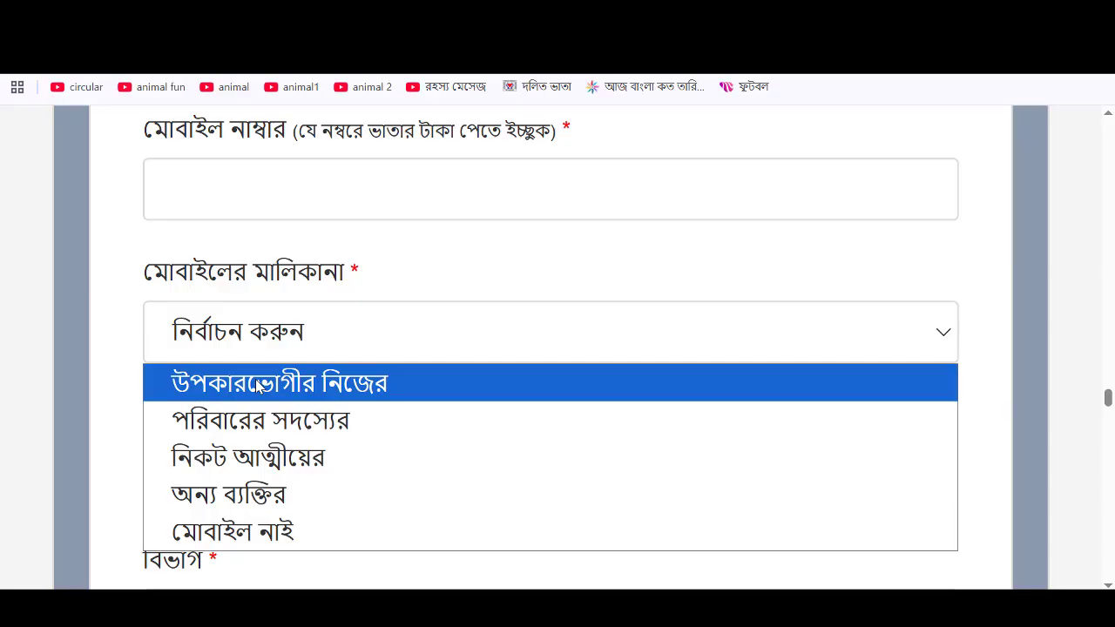
pyautogui.click(259, 384)
pyautogui.scroll(-2, 439, 350)
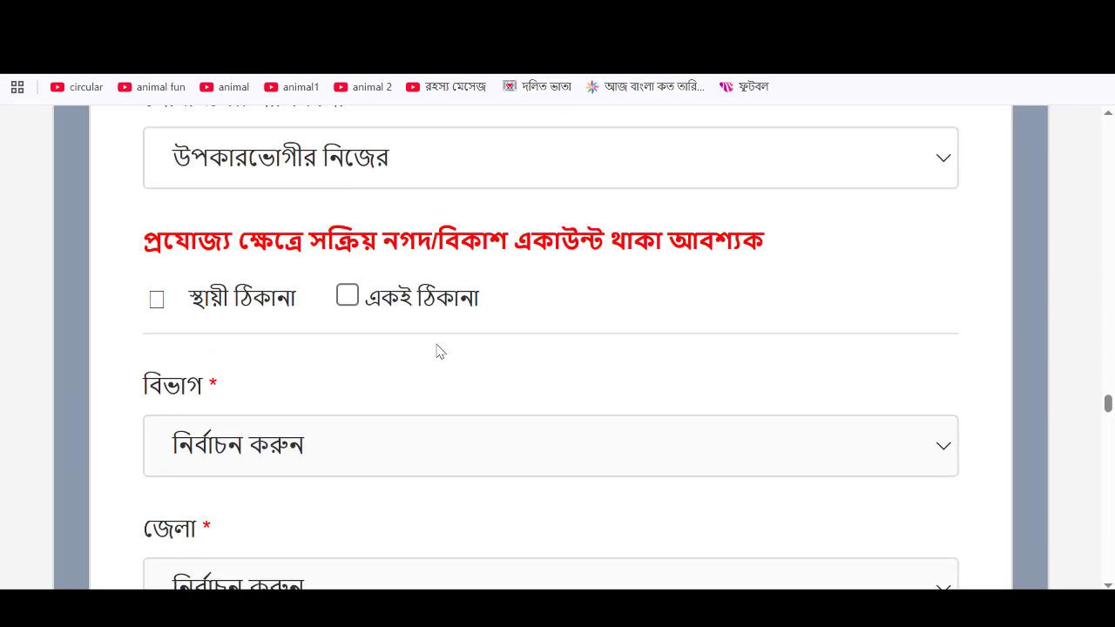
pyautogui.click(348, 297)
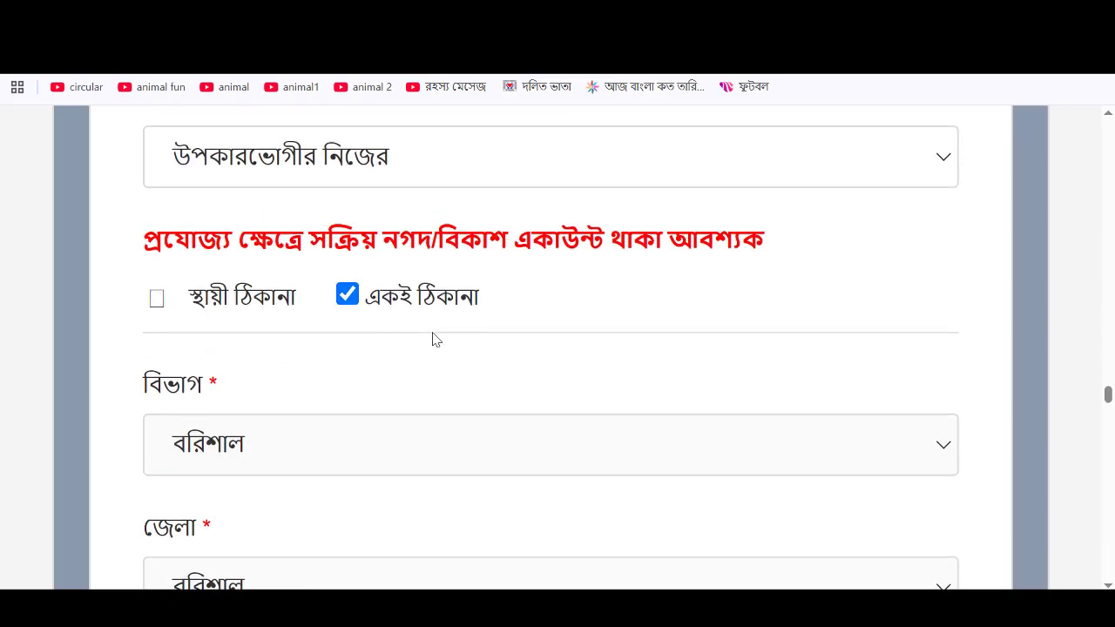
pyautogui.scroll(-7, 433, 339)
pyautogui.scroll(-5, 432, 353)
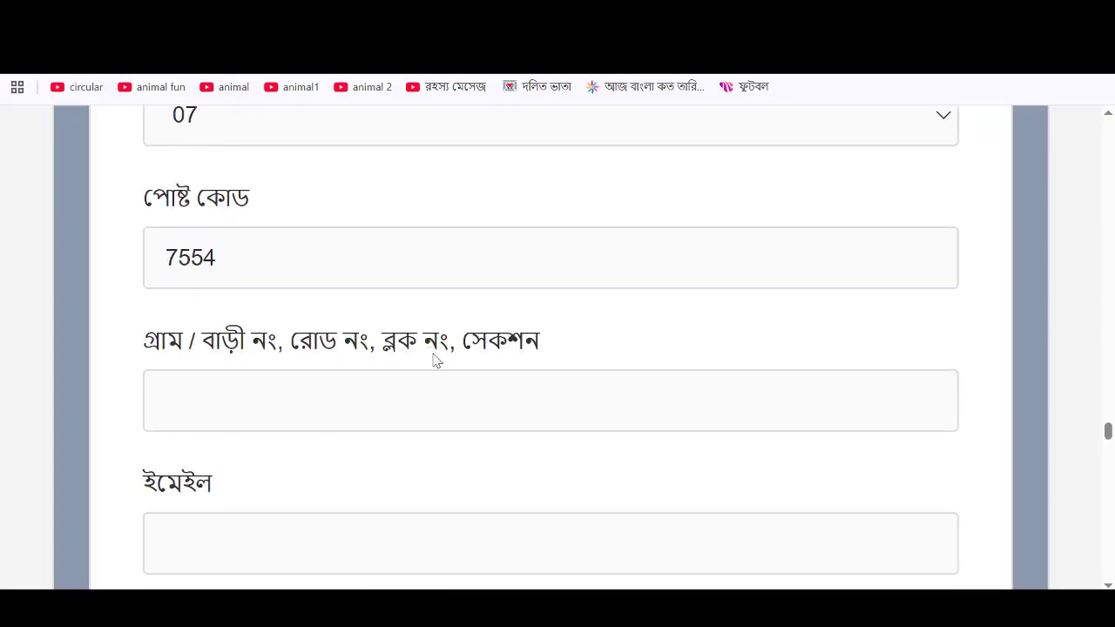
pyautogui.scroll(-2, 433, 361)
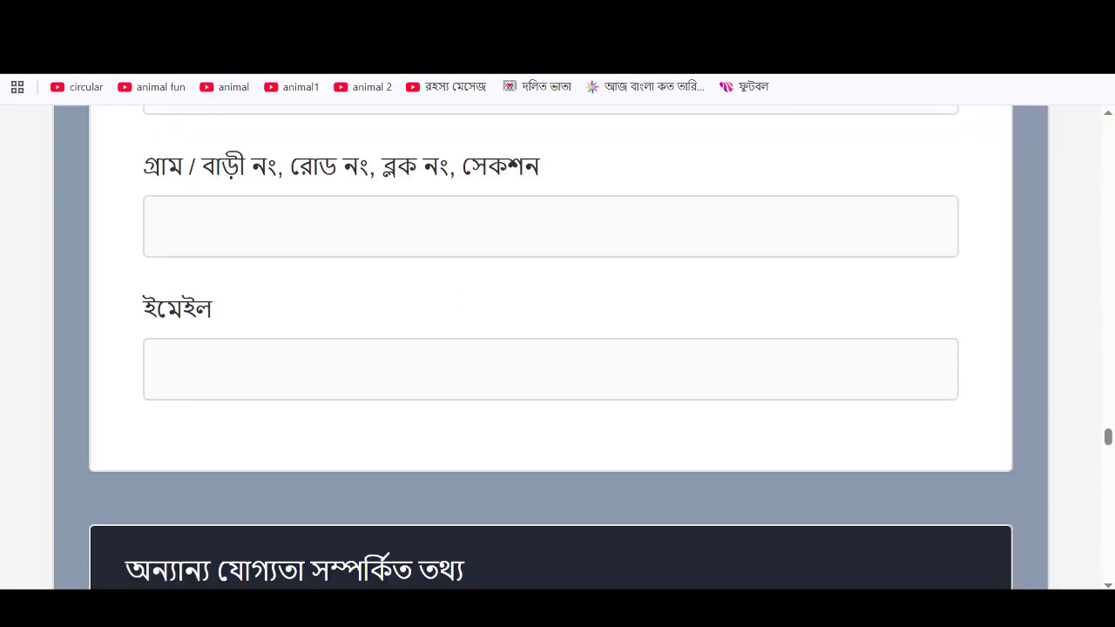
pyautogui.click(471, 21)
# - Mark the house as নিজস্ব (own) and enter 78 as the household head's age
pyautogui.scroll(-1, 535, 304)
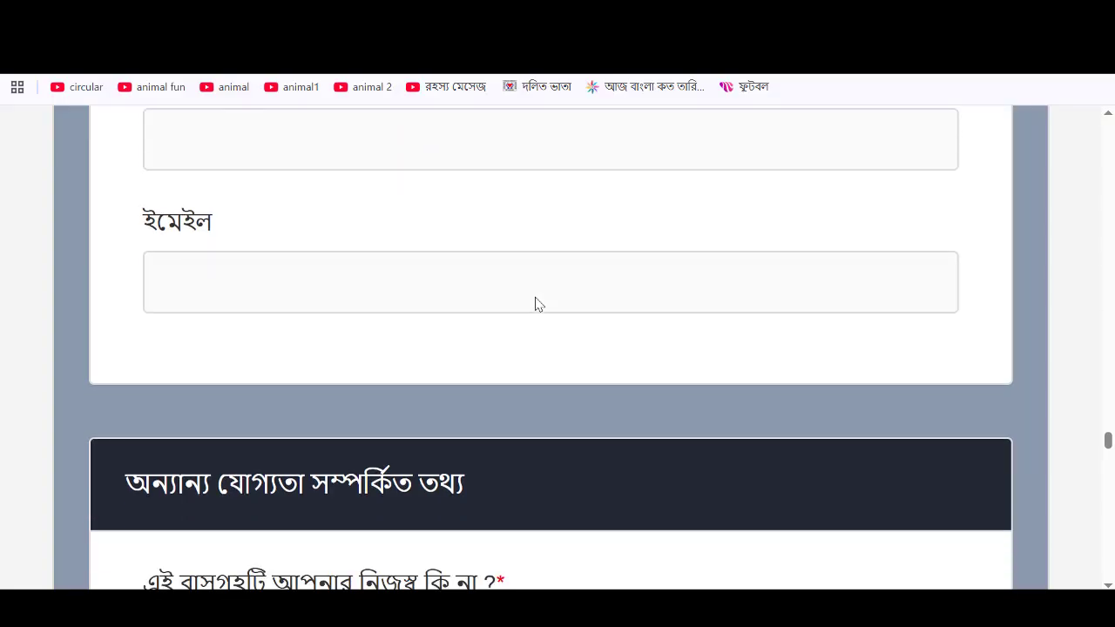
pyautogui.scroll(-4, 528, 305)
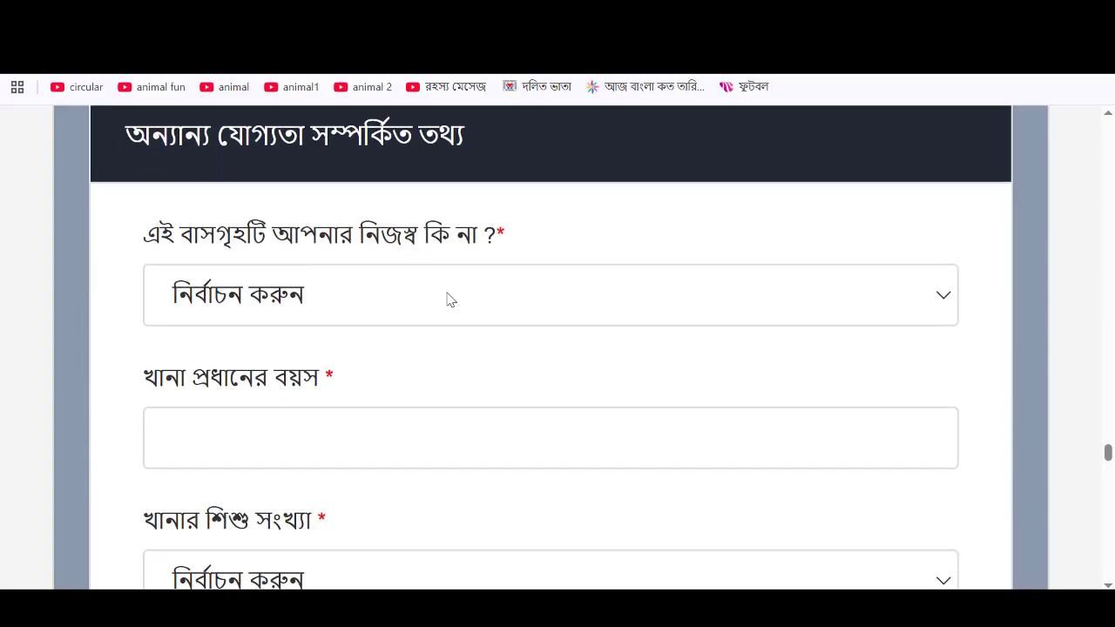
pyautogui.click(451, 310)
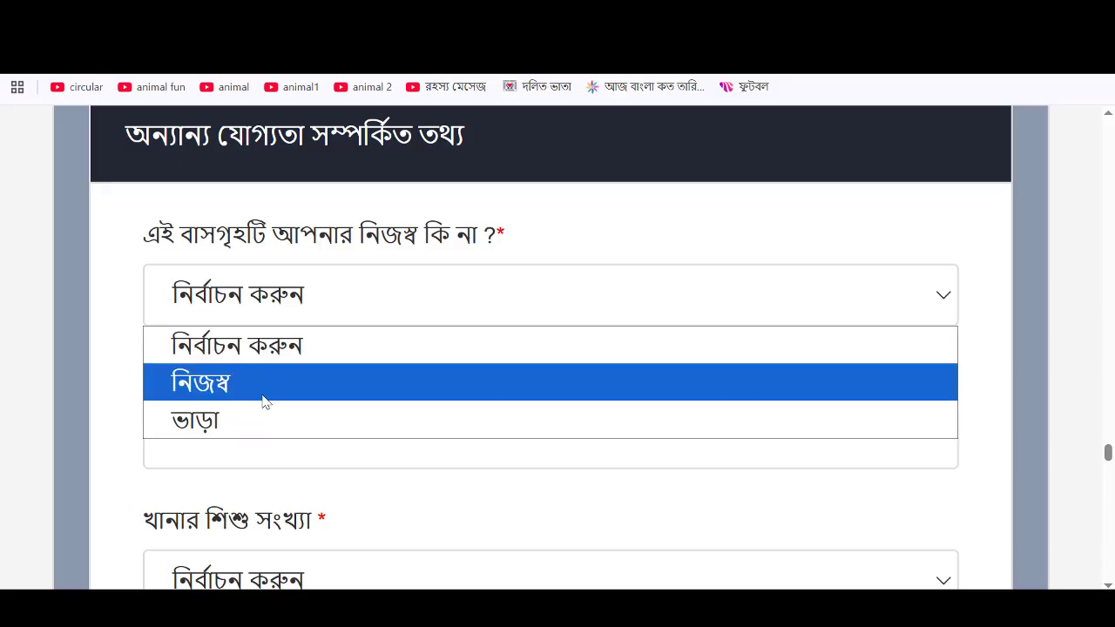
pyautogui.click(263, 397)
pyautogui.scroll(-1, 381, 396)
pyautogui.scroll(-2, 381, 397)
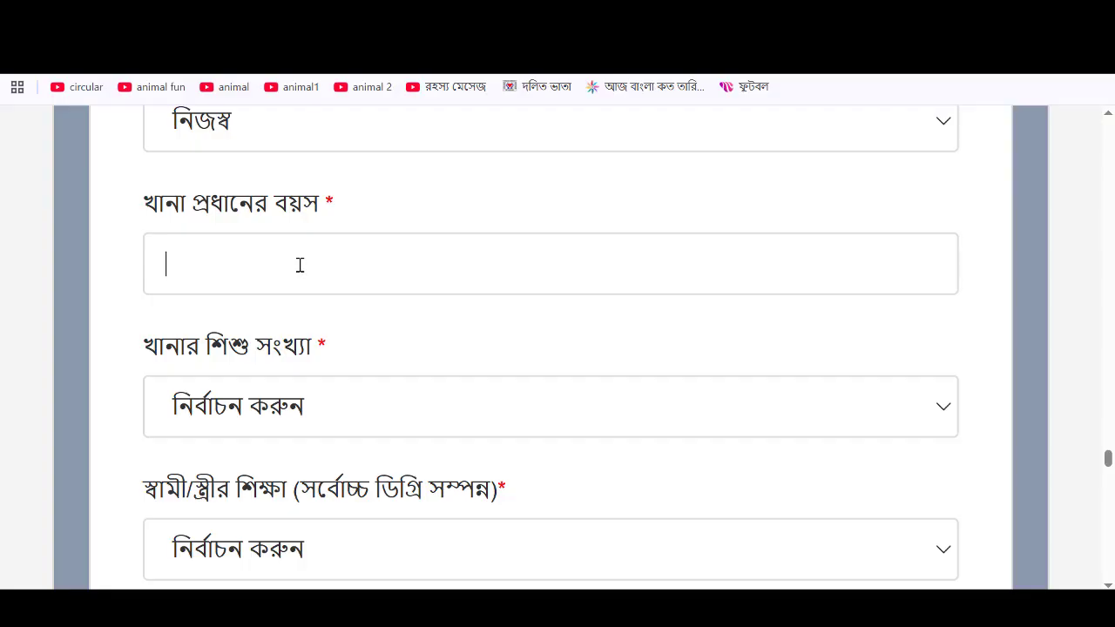
pyautogui.click(300, 265)
pyautogui.write('78')
# - Set the household child count to ০১ and the spouse's education to নিরক্ষর
pyautogui.scroll(-2, 305, 262)
pyautogui.click(329, 226)
pyautogui.click(212, 357)
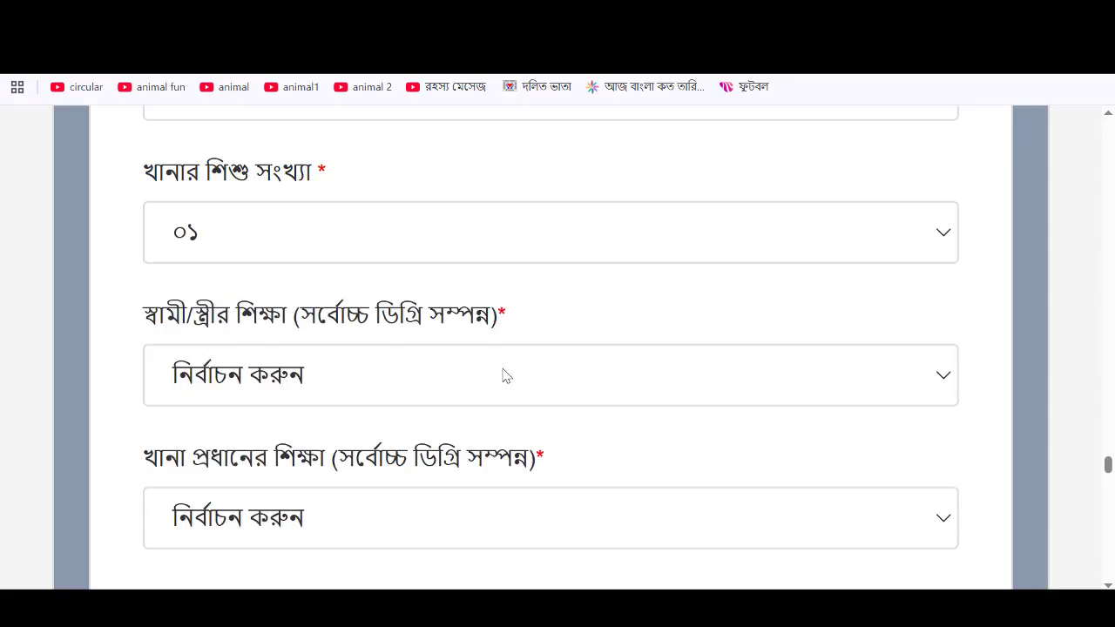
pyautogui.scroll(-1, 504, 376)
pyautogui.click(375, 304)
pyautogui.click(231, 379)
# - Set the household head's education to নিরক্ষর and occupation to কৃষি কাজ, then select the rooms-used field
pyautogui.scroll(-2, 360, 413)
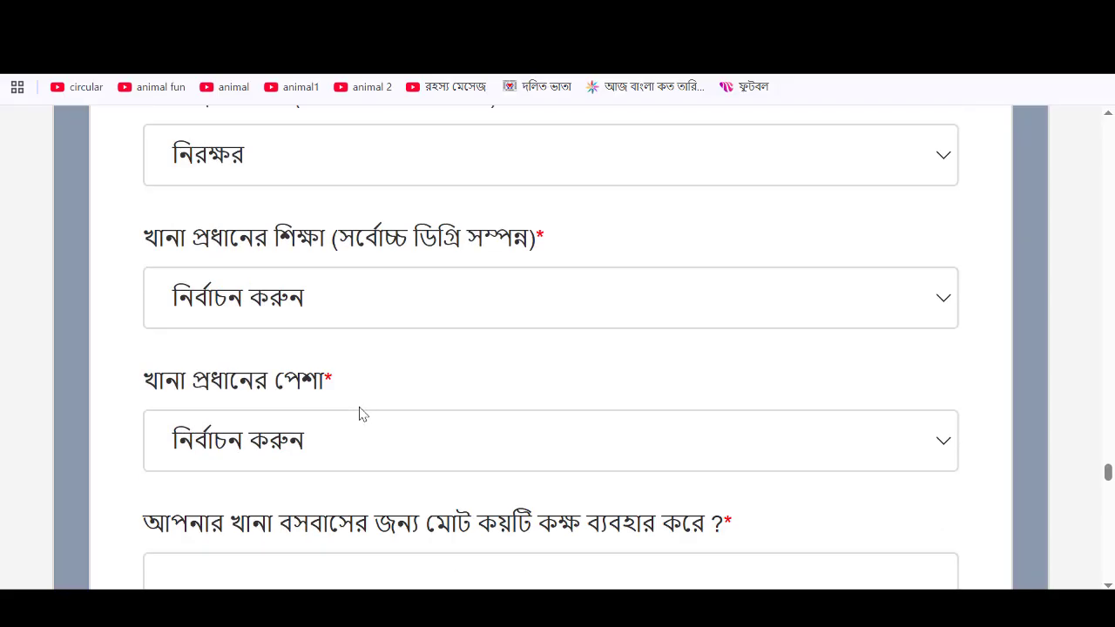
pyautogui.scroll(-1, 360, 413)
pyautogui.click(376, 276)
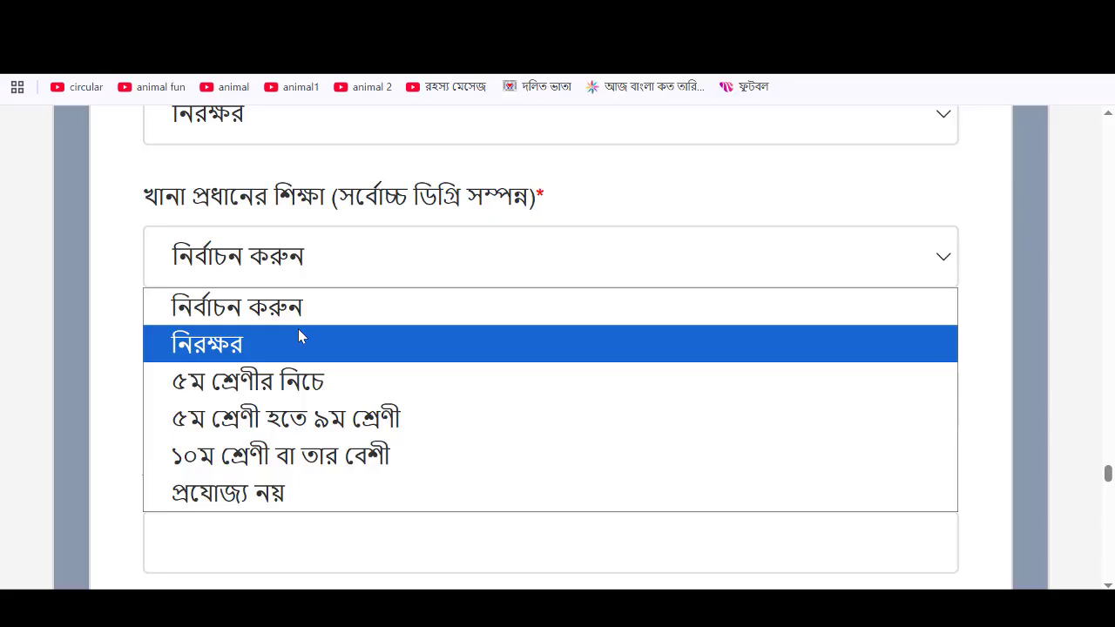
pyautogui.click(297, 342)
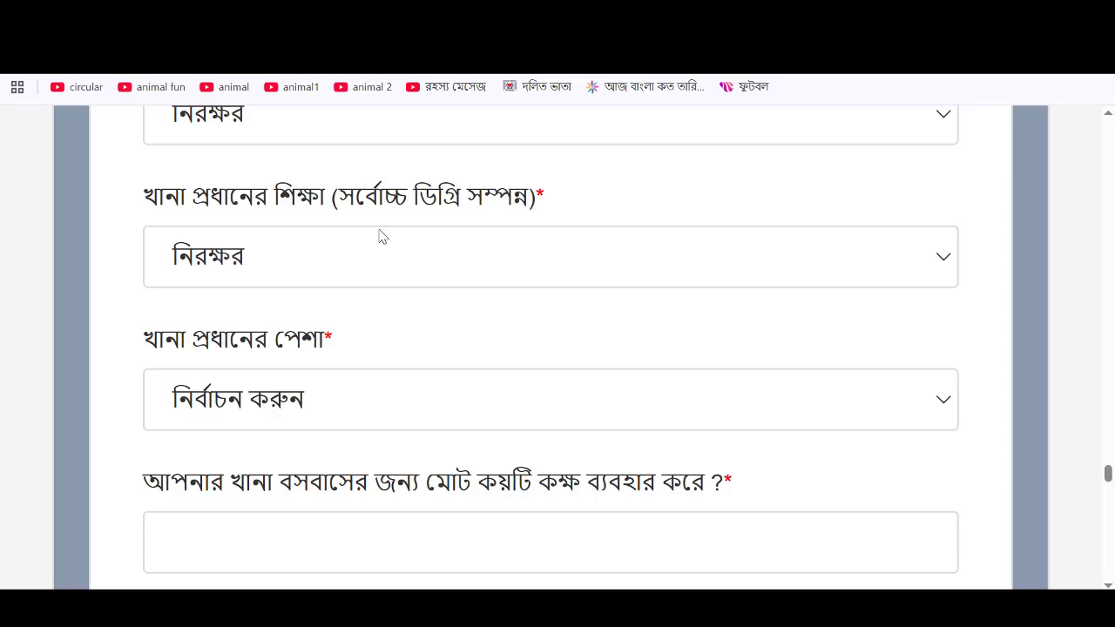
pyautogui.click(403, 398)
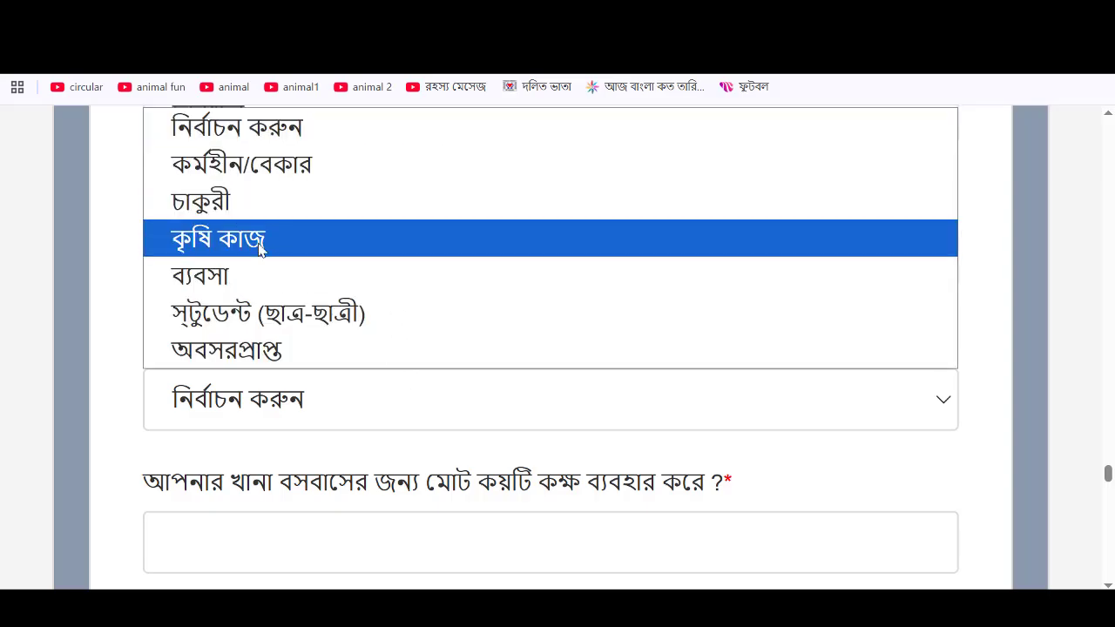
pyautogui.click(262, 247)
pyautogui.scroll(-2, 348, 375)
pyautogui.click(299, 384)
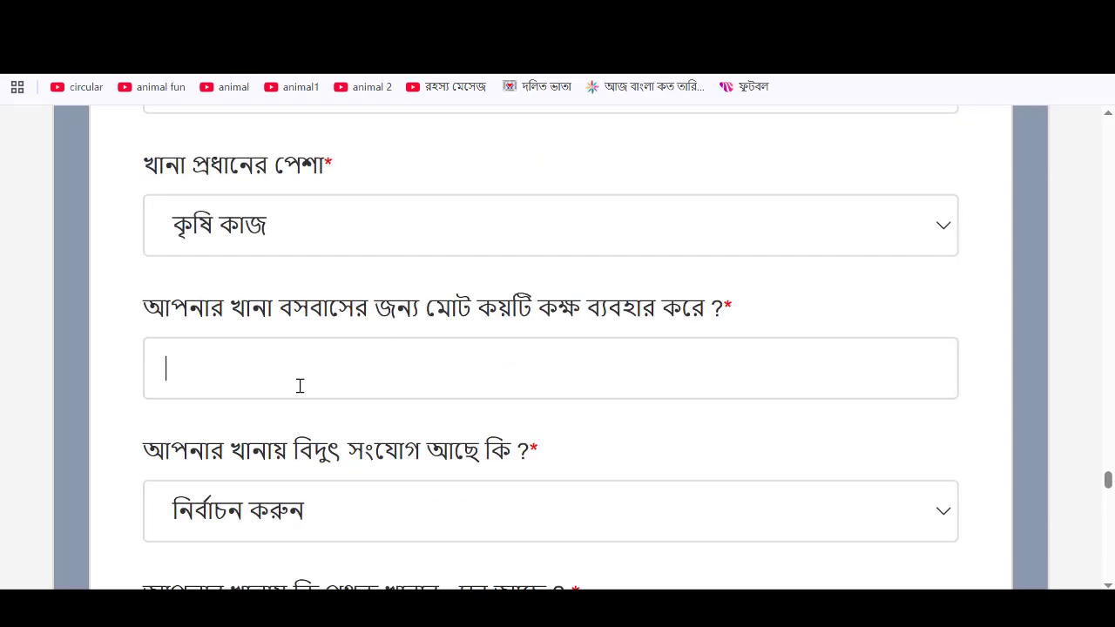
# - Enter 3 rooms used, and answer না for electricity connection and a separate dining room
pyautogui.write('3')
pyautogui.scroll(-2, 369, 370)
pyautogui.click(318, 339)
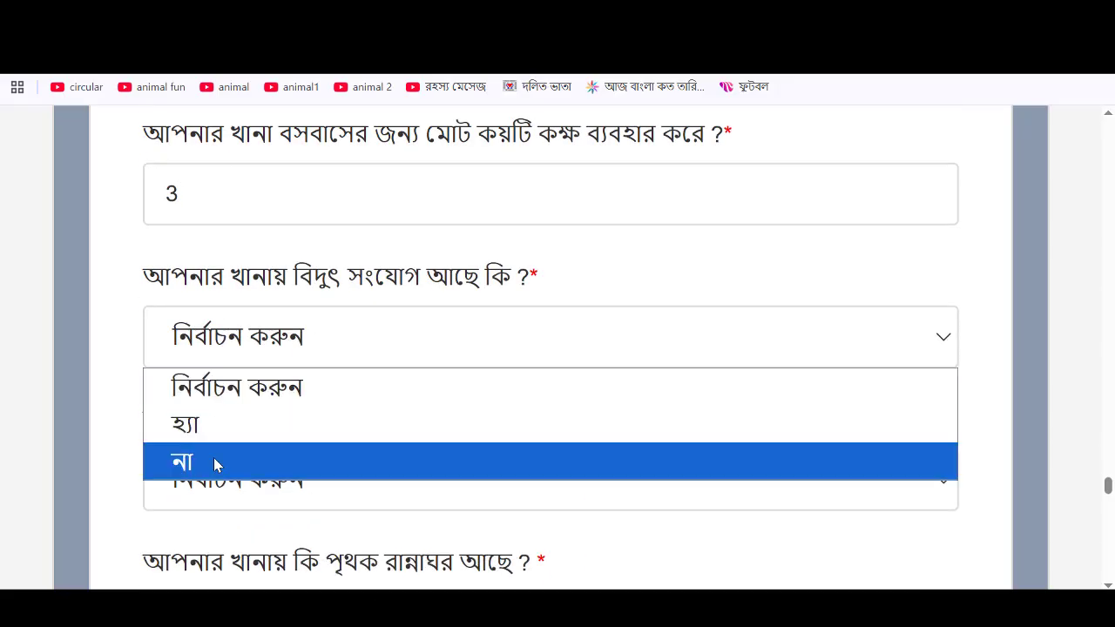
pyautogui.click(214, 458)
pyautogui.scroll(-2, 430, 336)
pyautogui.click(406, 331)
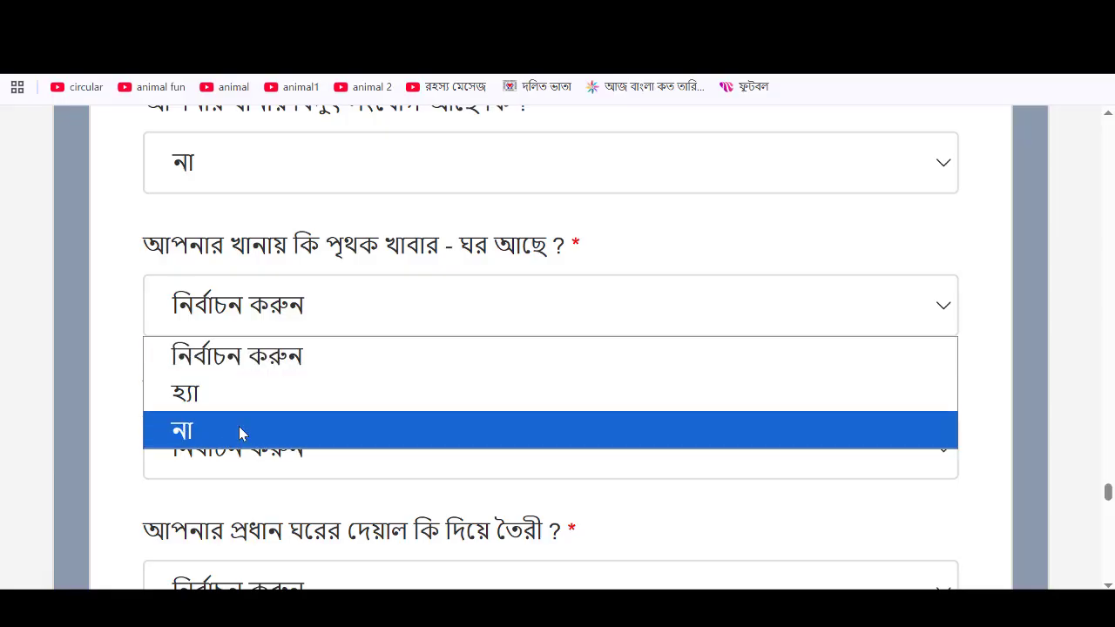
pyautogui.click(239, 431)
# - Answer না for a separate kitchen, set the main room walls to ইটের, and choose its roof material
pyautogui.scroll(-2, 590, 405)
pyautogui.click(359, 277)
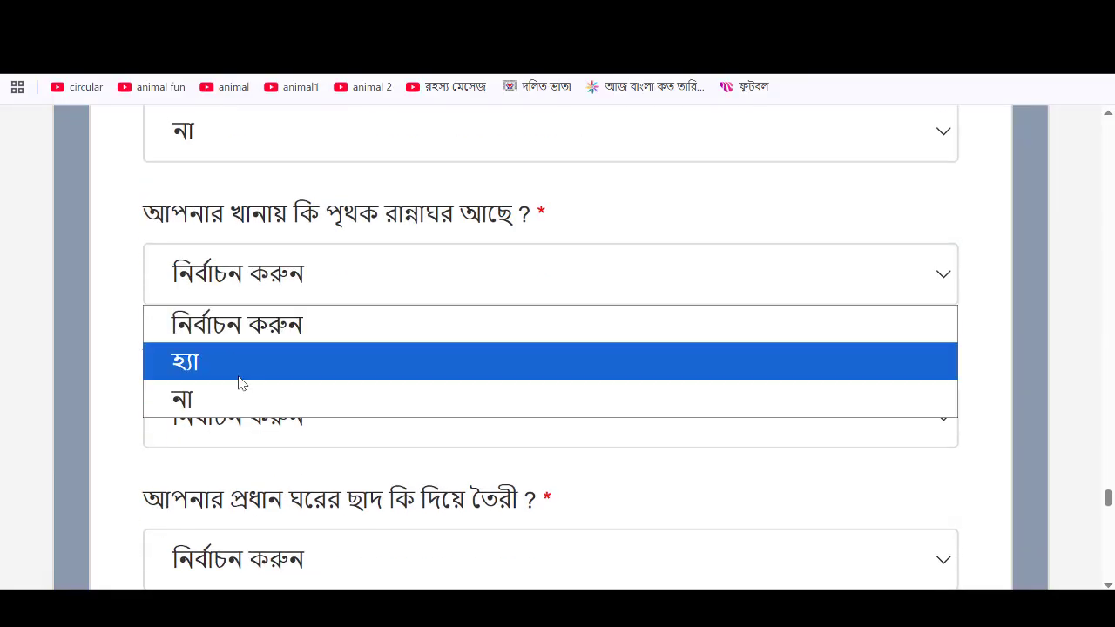
pyautogui.click(240, 399)
pyautogui.scroll(-3, 688, 349)
pyautogui.click(406, 164)
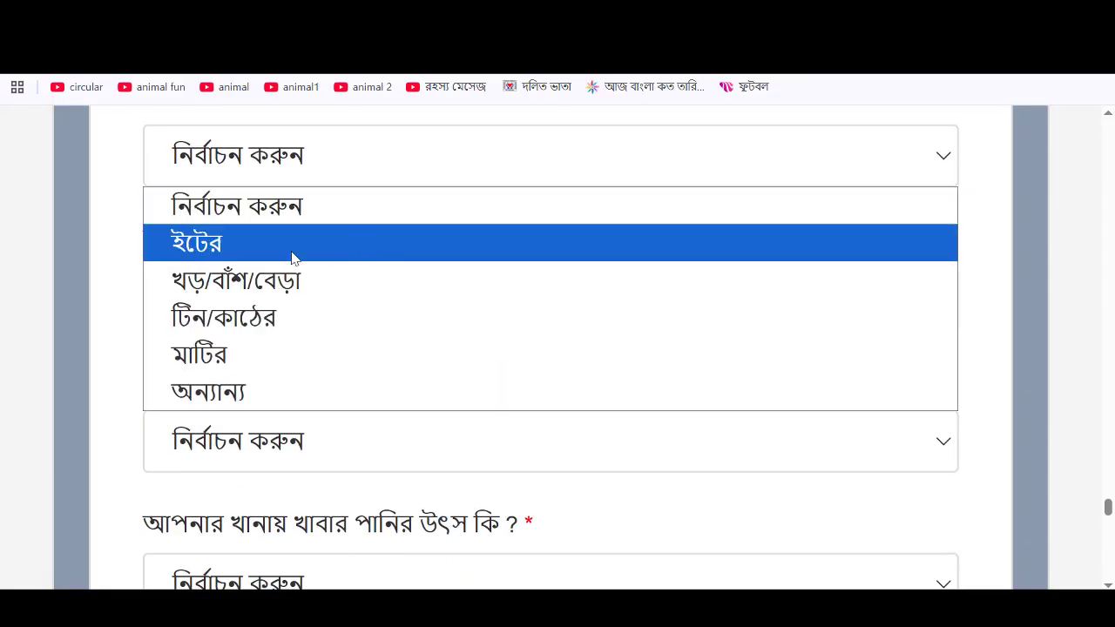
pyautogui.click(292, 246)
pyautogui.click(346, 316)
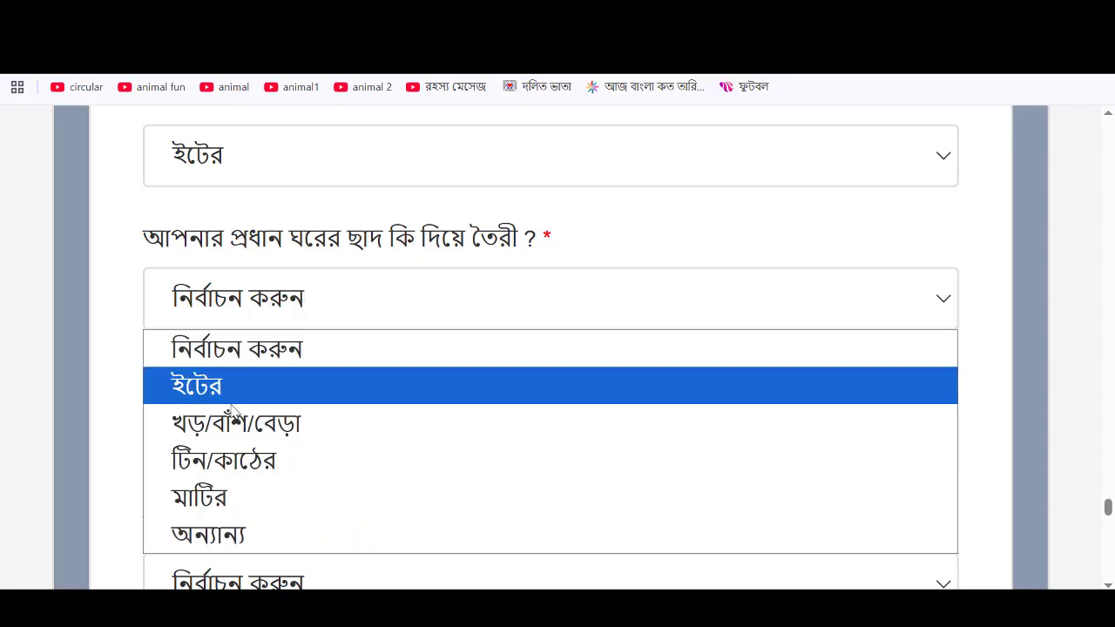
pyautogui.click(240, 421)
# - Set the toilet type to স্যানিটারি ল্যাট্রিন and the drinking water source to টিউবওয়েল
pyautogui.click(296, 441)
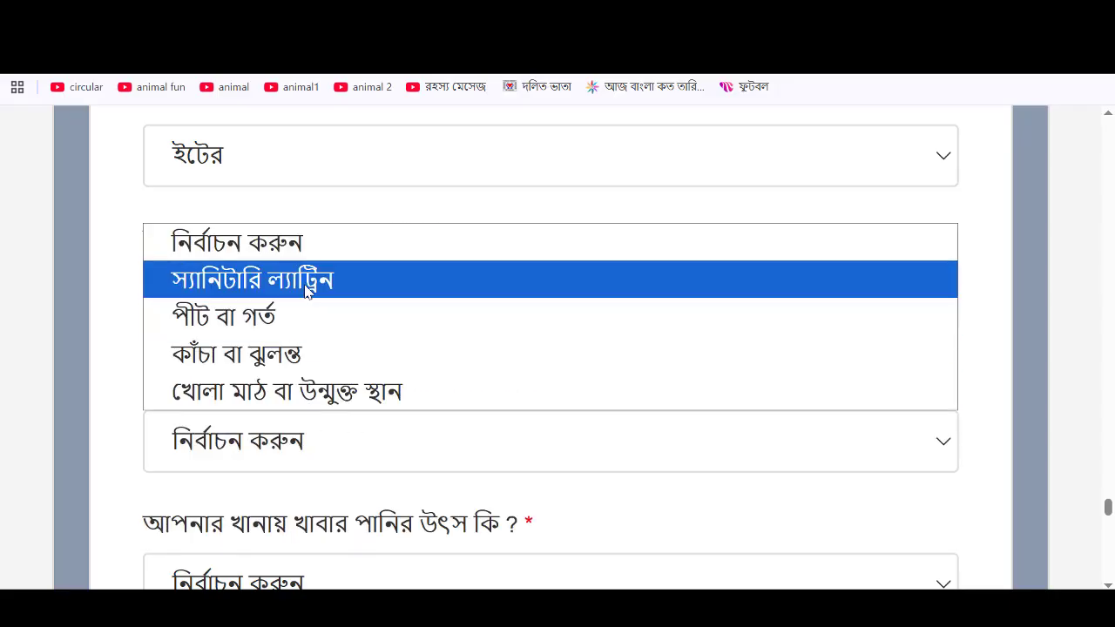
pyautogui.click(288, 279)
pyautogui.scroll(-1, 441, 314)
pyautogui.scroll(-2, 541, 324)
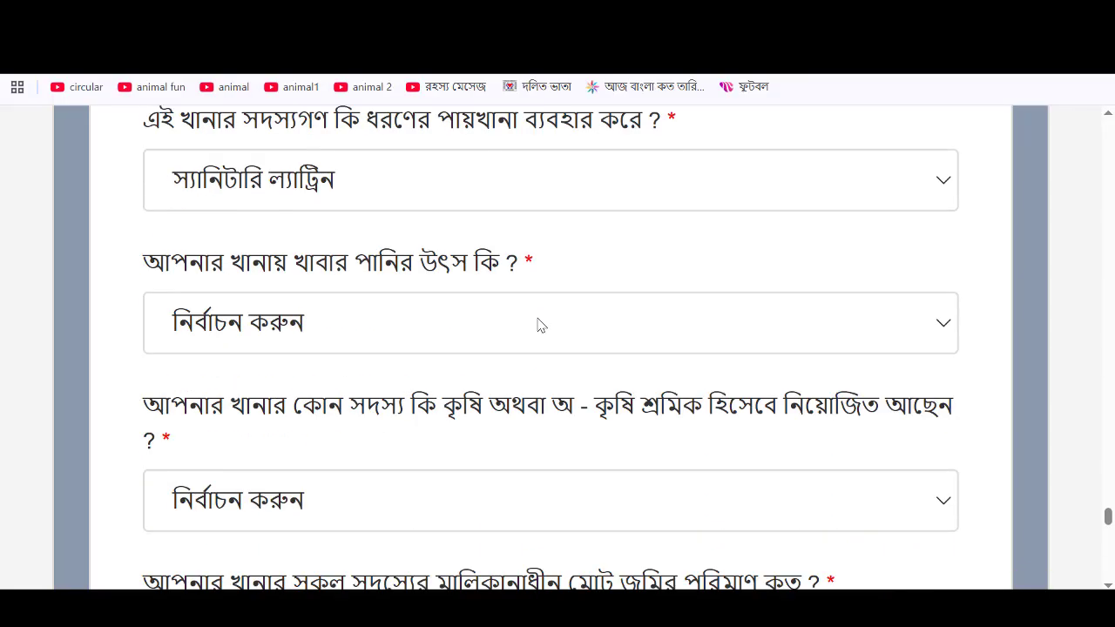
pyautogui.click(345, 324)
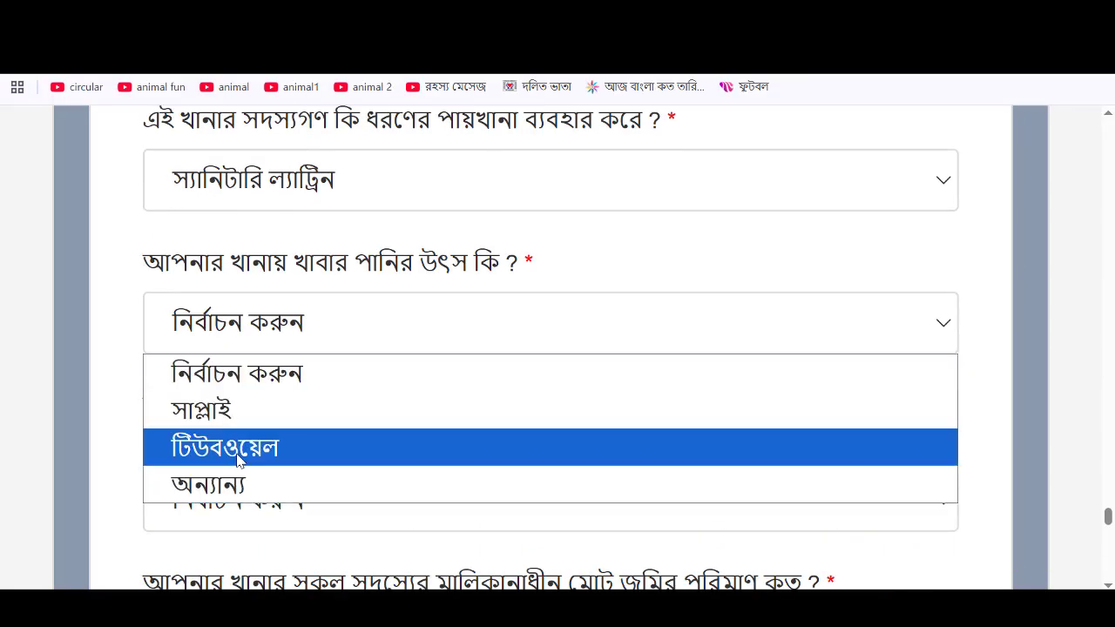
pyautogui.click(483, 444)
# - Leave the labour question unanswered and set land owned to ০.৫০ একর বা তার নিচে
pyautogui.scroll(-2, 484, 436)
pyautogui.click(353, 328)
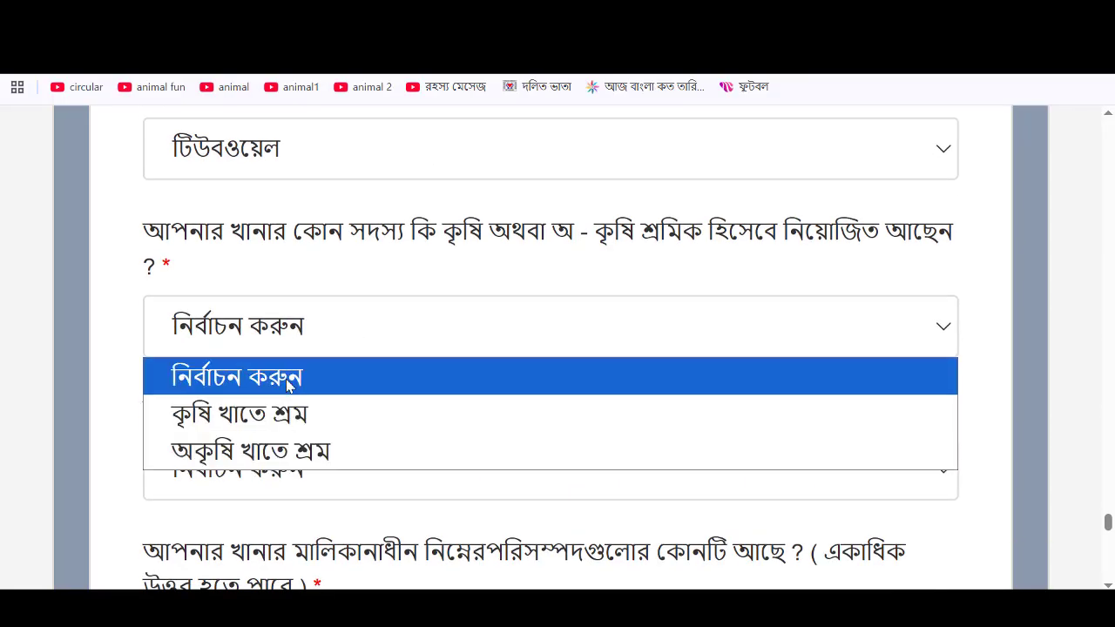
pyautogui.click(370, 382)
pyautogui.scroll(-2, 375, 397)
pyautogui.click(347, 312)
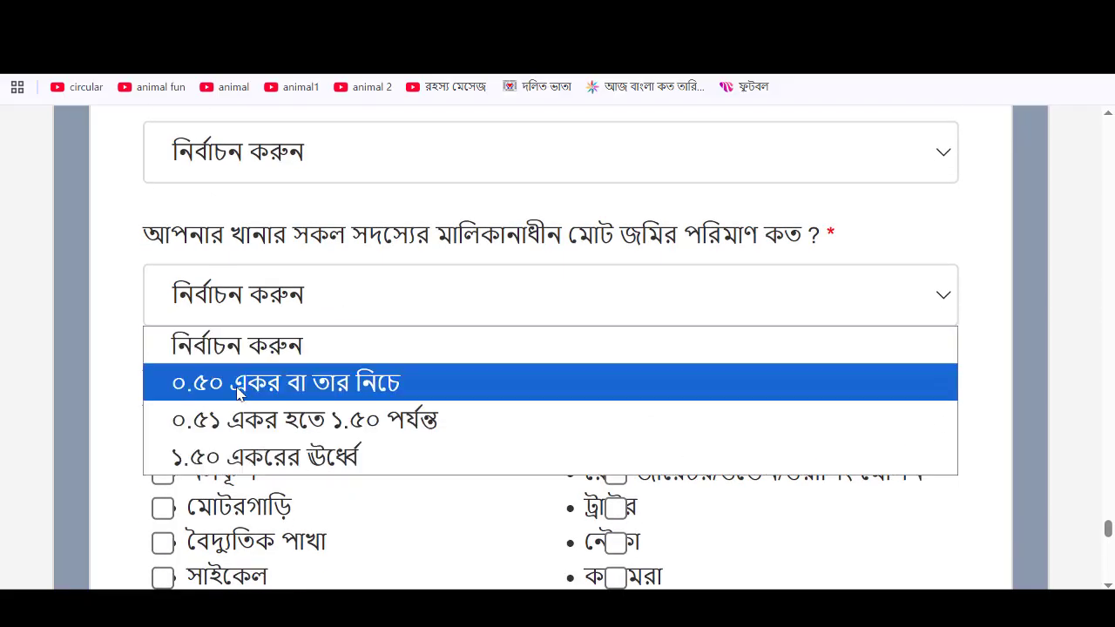
pyautogui.click(241, 389)
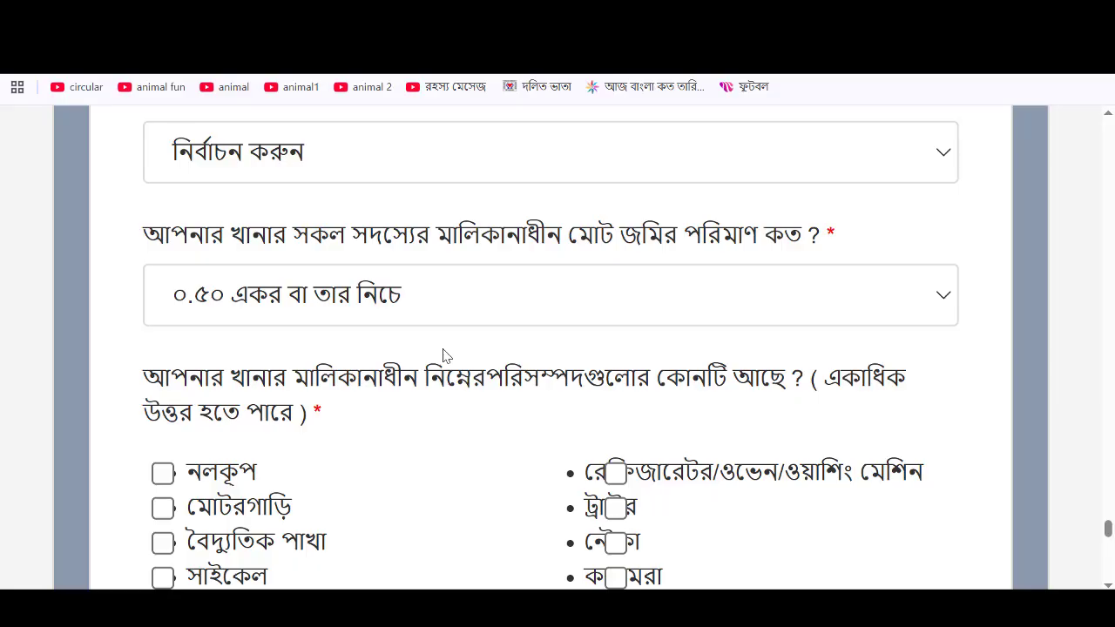
# - Tick নলকূপ and বৈদ্যুতিক পাখা as owned assets
pyautogui.scroll(-1, 446, 356)
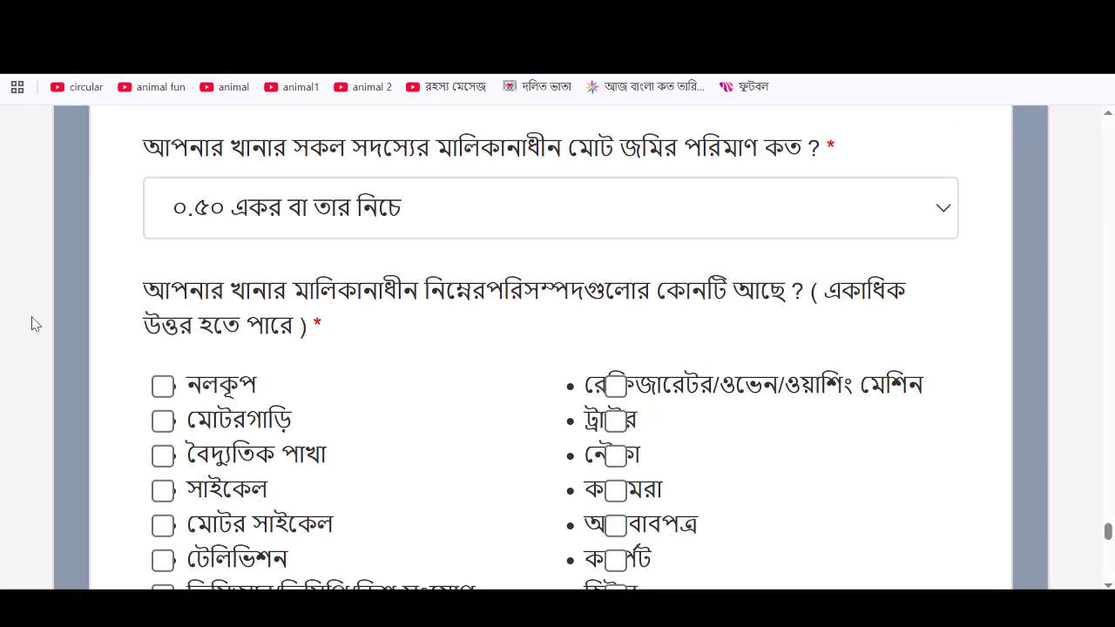
pyautogui.click(164, 387)
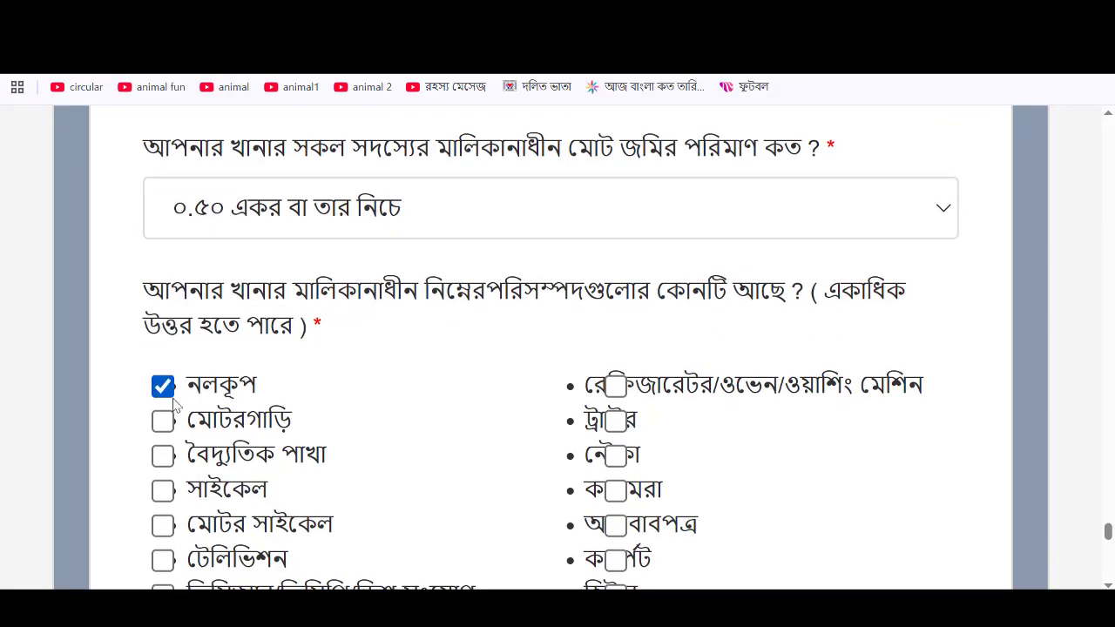
pyautogui.click(164, 455)
# - Answer না to both receiving money from abroad and receiving safety-net support
pyautogui.scroll(-3, 390, 395)
pyautogui.scroll(-3, 390, 395)
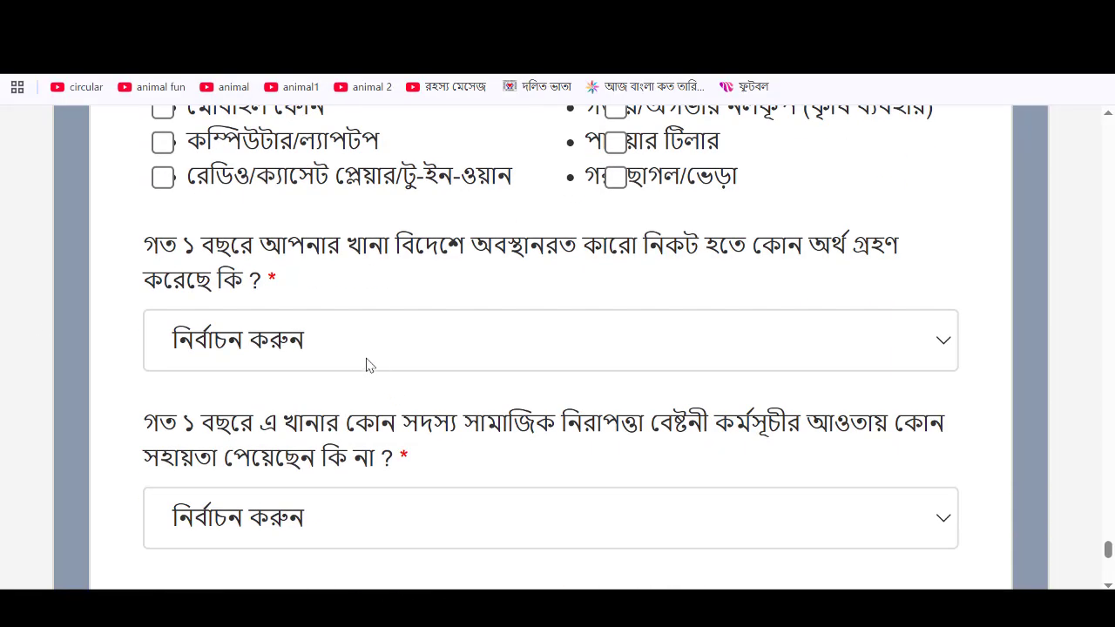
pyautogui.click(368, 364)
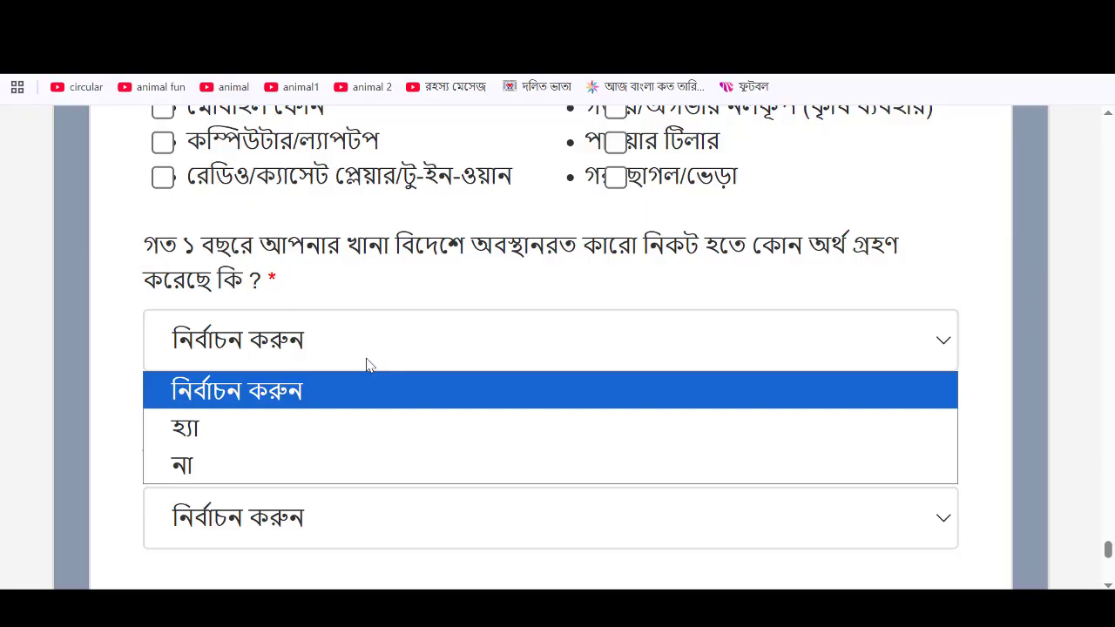
pyautogui.click(205, 449)
pyautogui.scroll(-2, 386, 406)
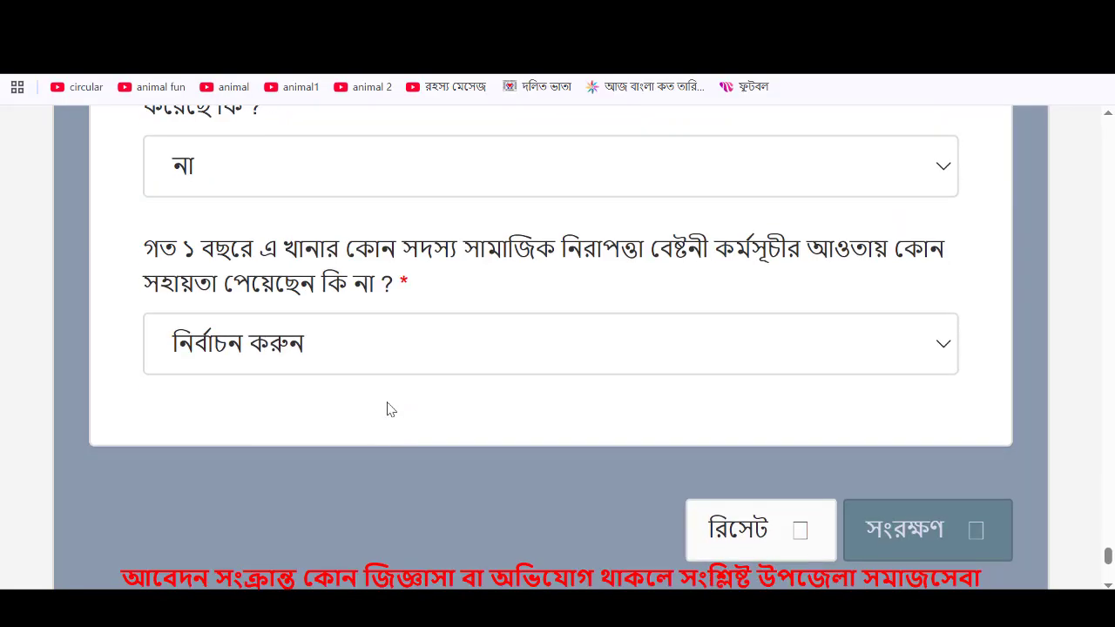
pyautogui.click(340, 358)
pyautogui.click(196, 471)
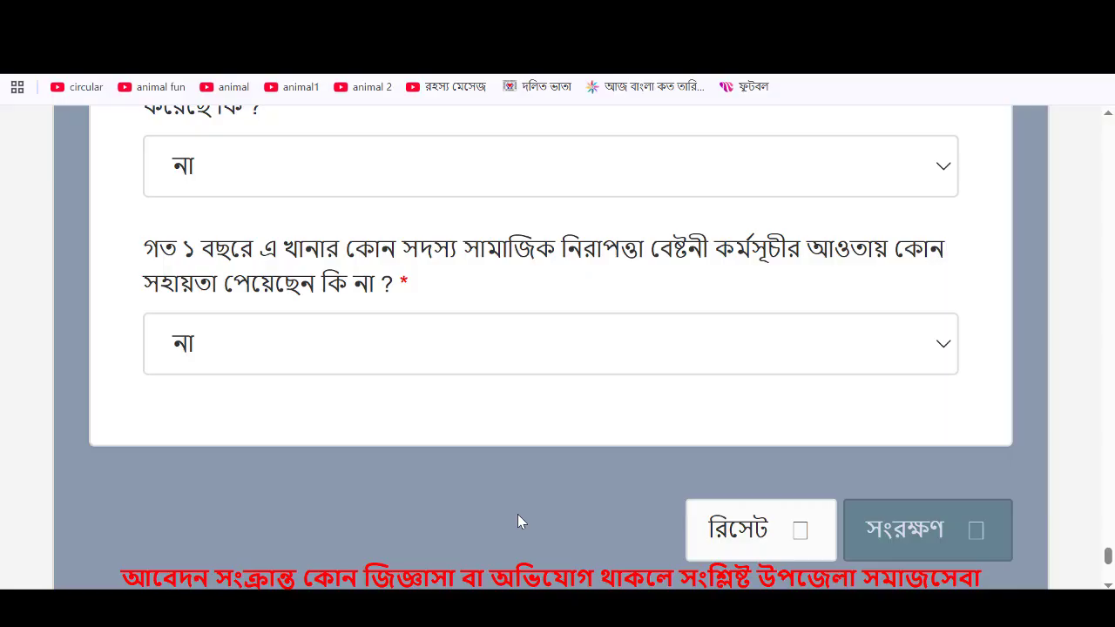